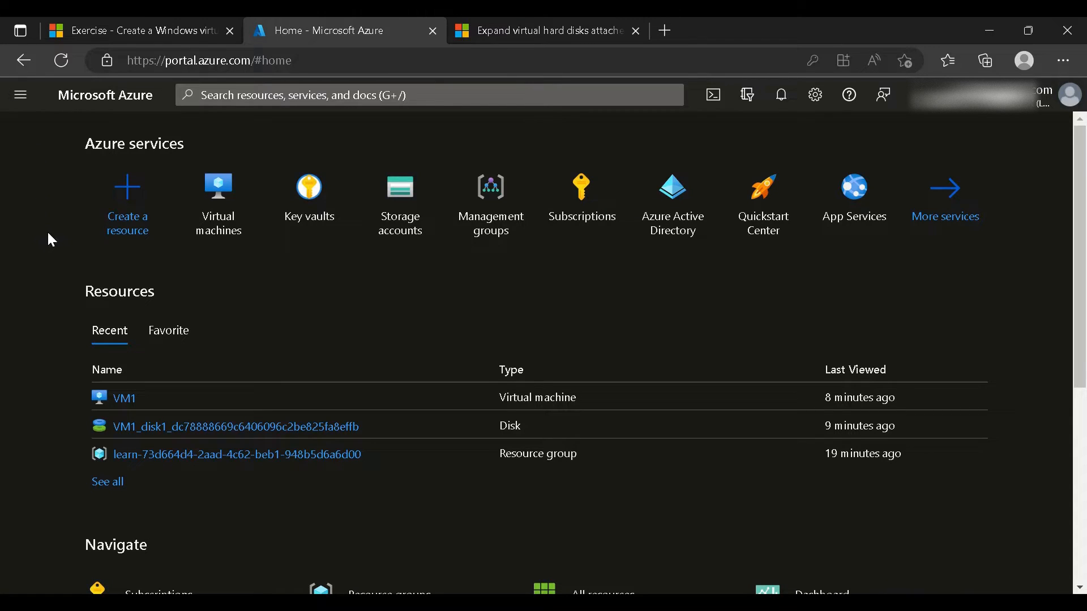
Open the virtual machine VM1 and review the properties on its overview page
{"action": "left_click", "coordinate": [221, 225]}
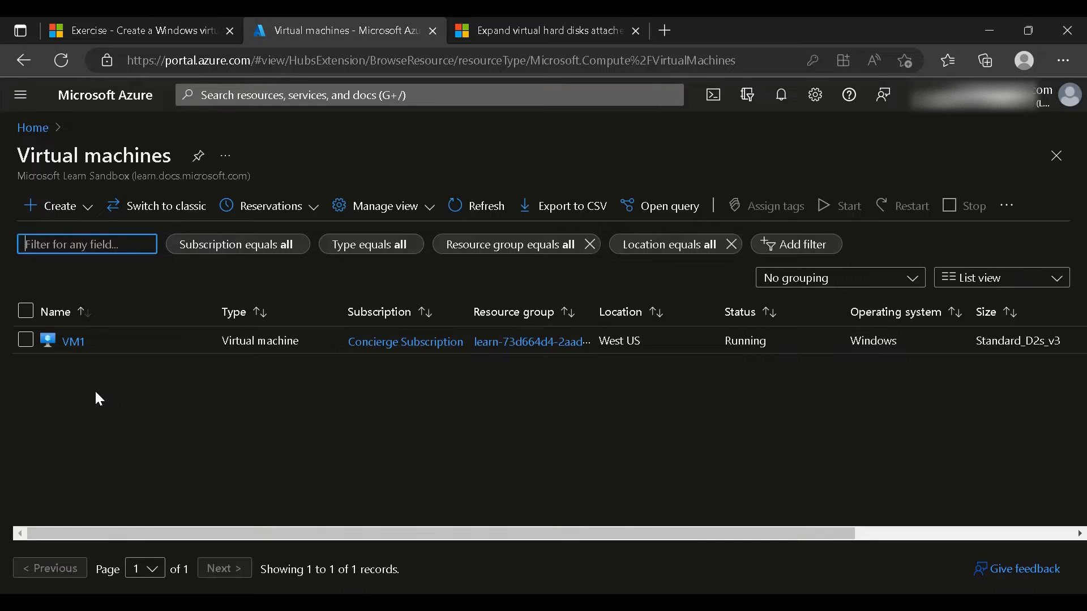
{"action": "left_click", "coordinate": [69, 341]}
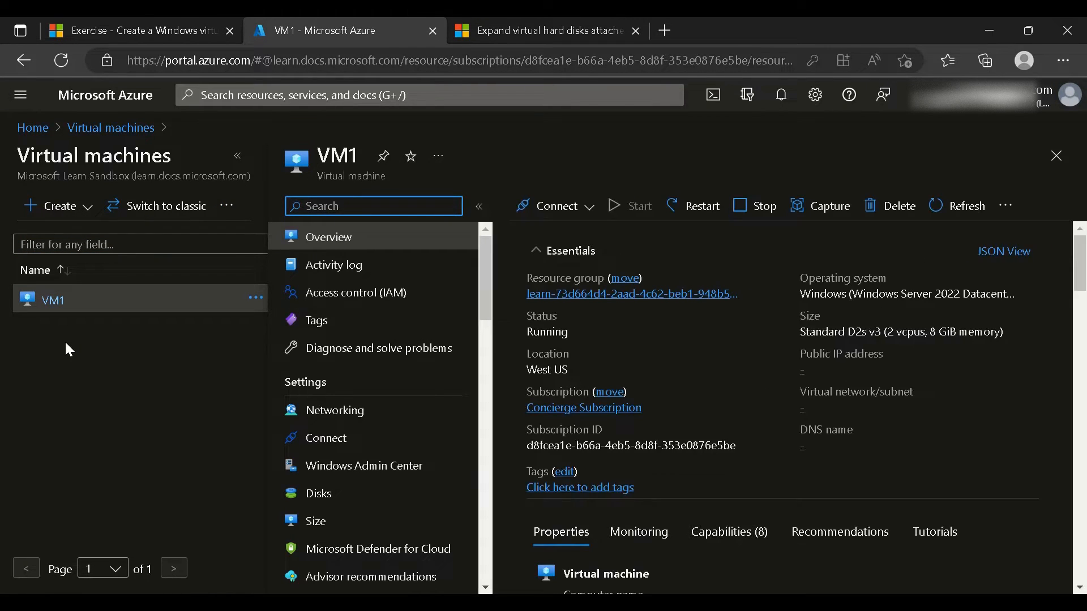
{"action": "left_click", "coordinate": [237, 155]}
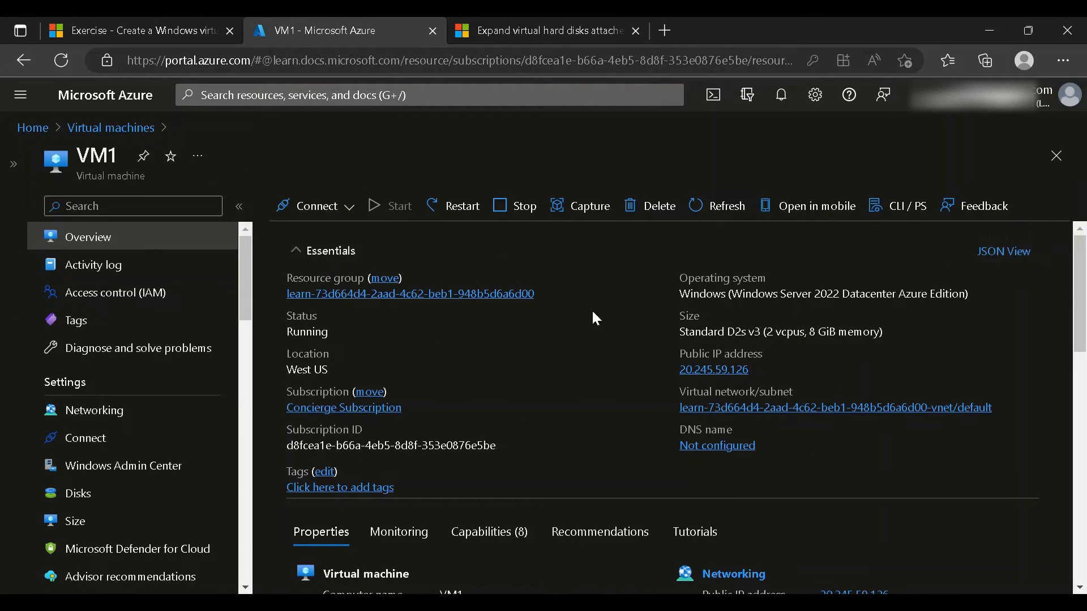
{"action": "left_click_drag", "start_coordinate": [1085, 265], "coordinate": [1085, 442]}
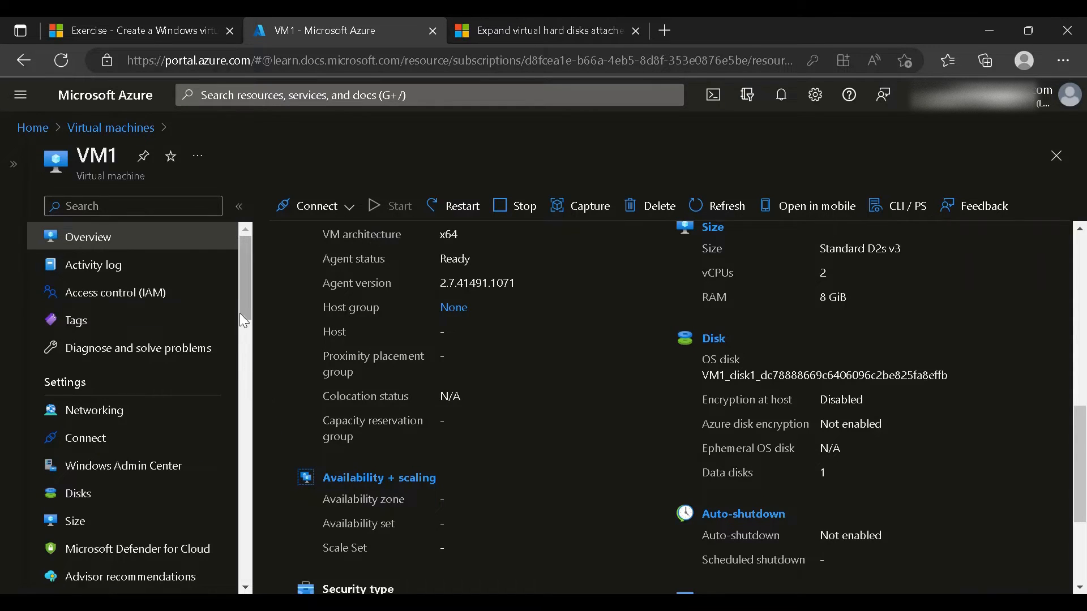
Open the OS disk from VM1's disk list and go to its Size + performance settings
{"action": "left_click_drag", "start_coordinate": [248, 306], "coordinate": [250, 336]}
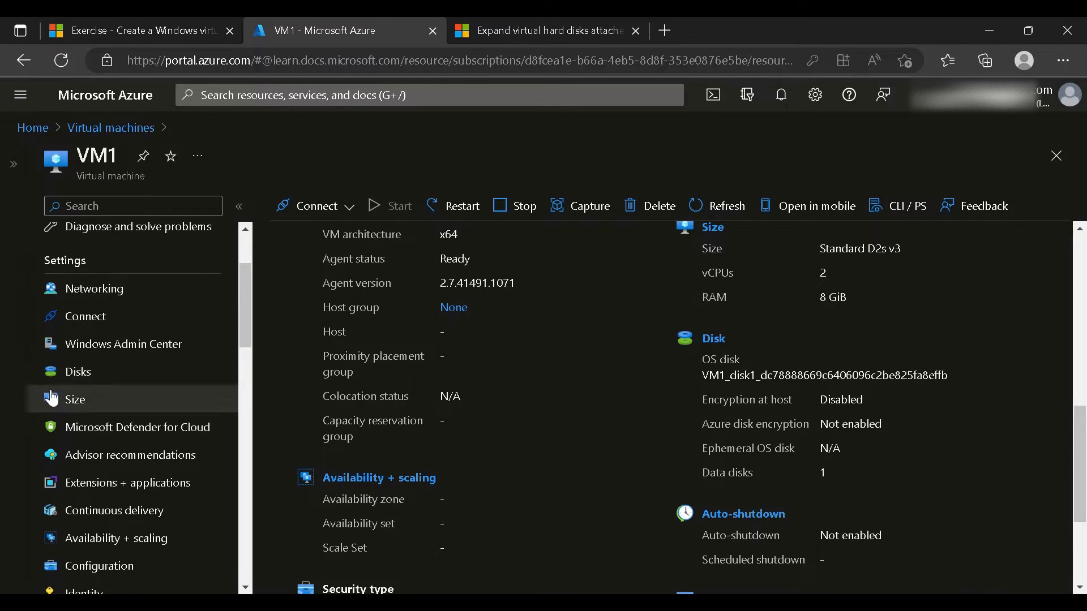
{"action": "left_click", "coordinate": [117, 376]}
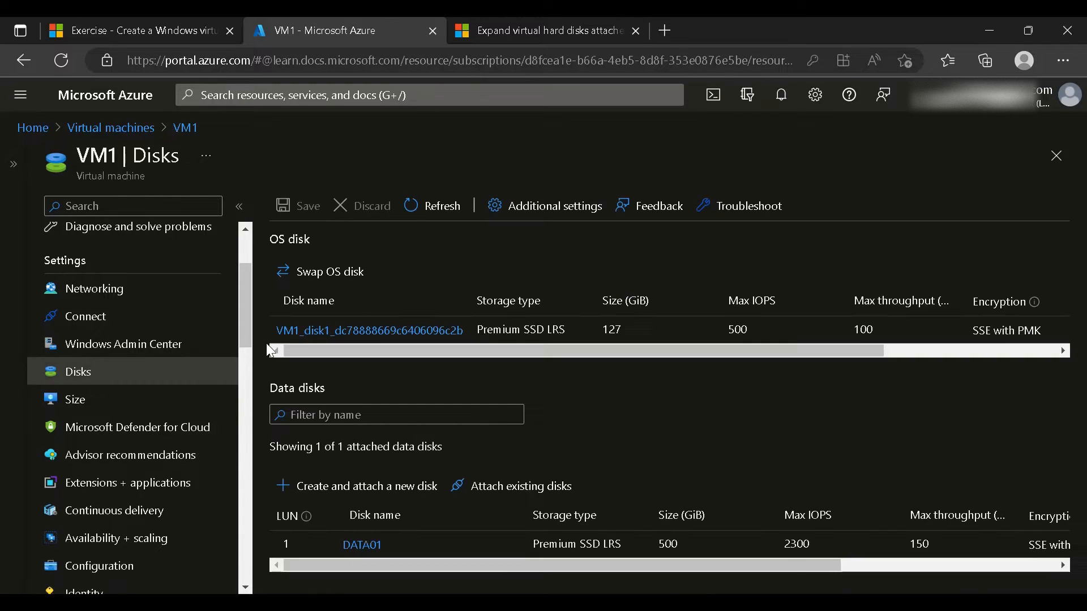
{"action": "left_click", "coordinate": [238, 206]}
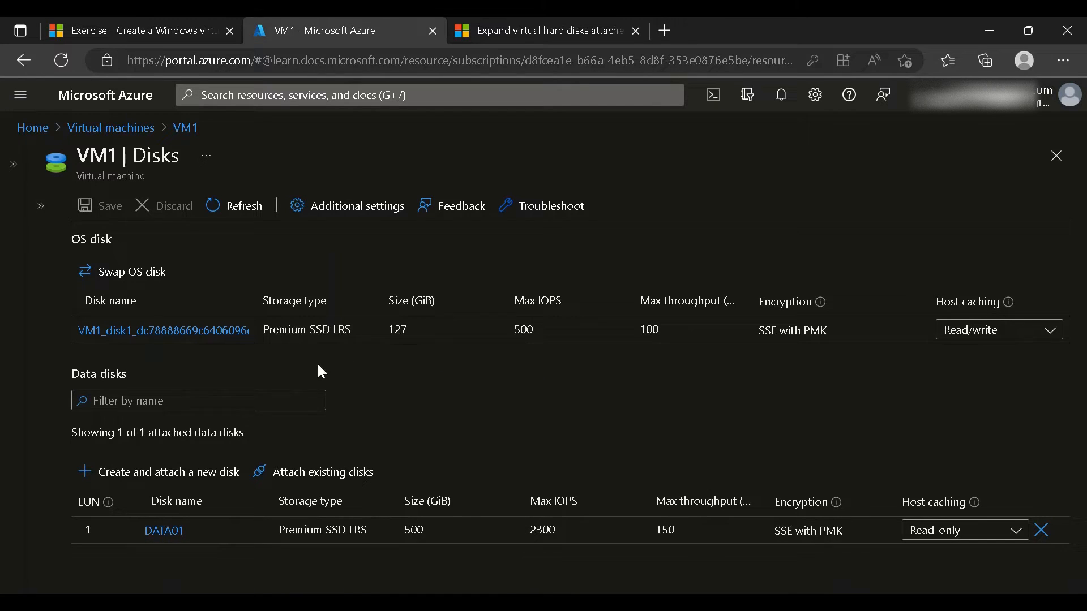
{"action": "left_click", "coordinate": [203, 337]}
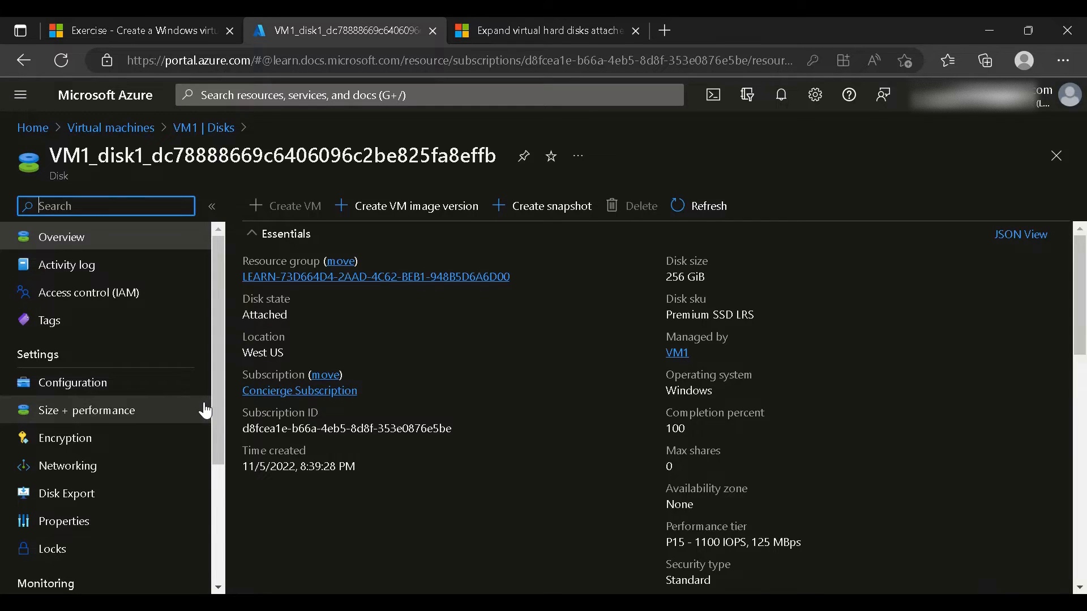
{"action": "left_click", "coordinate": [50, 419]}
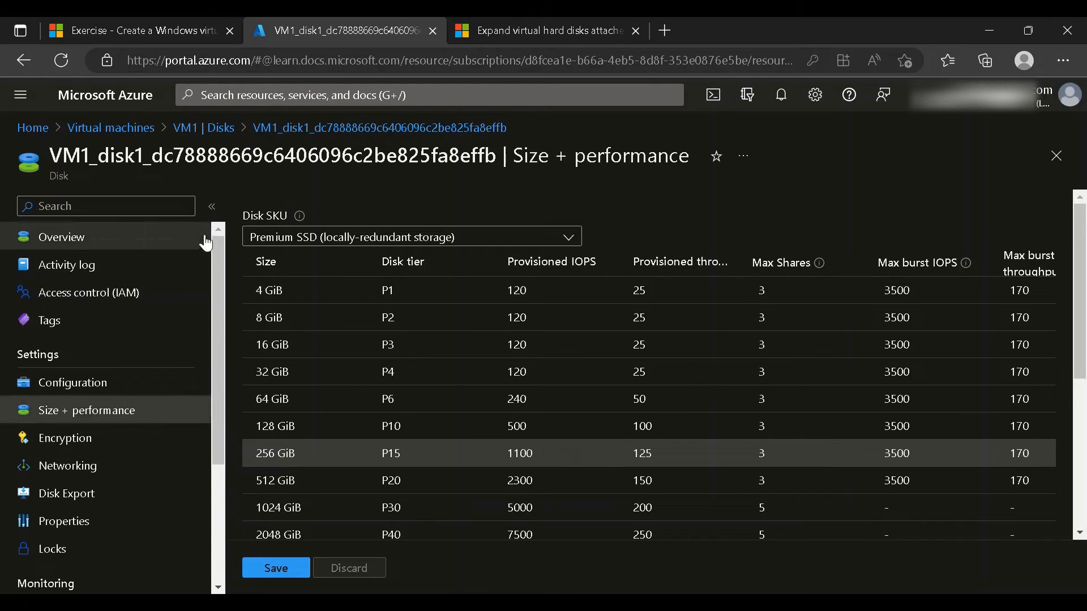
{"action": "left_click", "coordinate": [213, 206]}
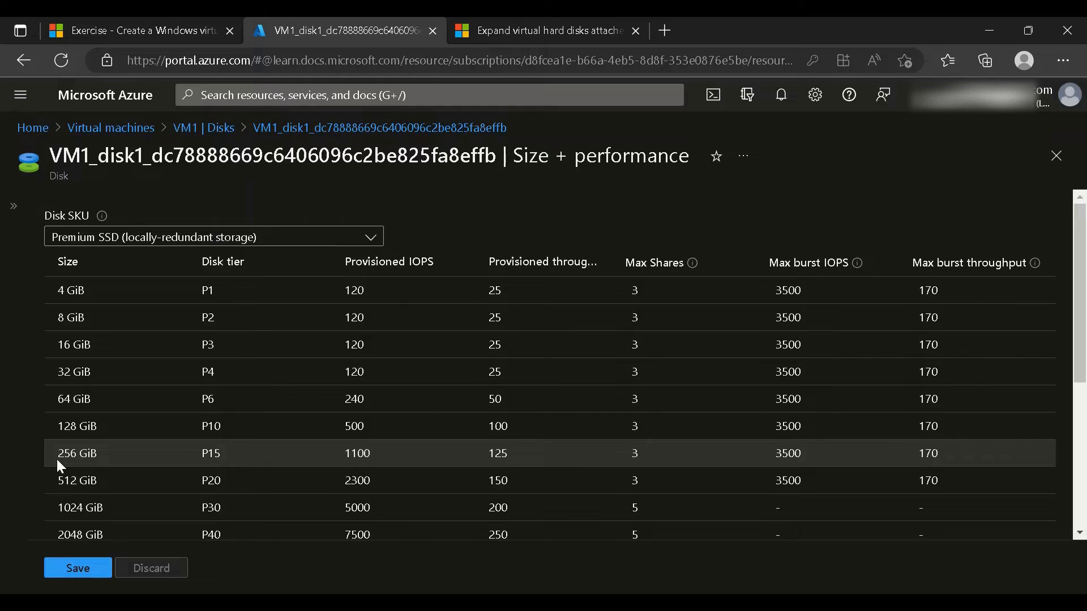
Try to resize VM1's OS disk to 1024 GiB and save the change
{"action": "left_click_drag", "start_coordinate": [53, 454], "coordinate": [100, 453]}
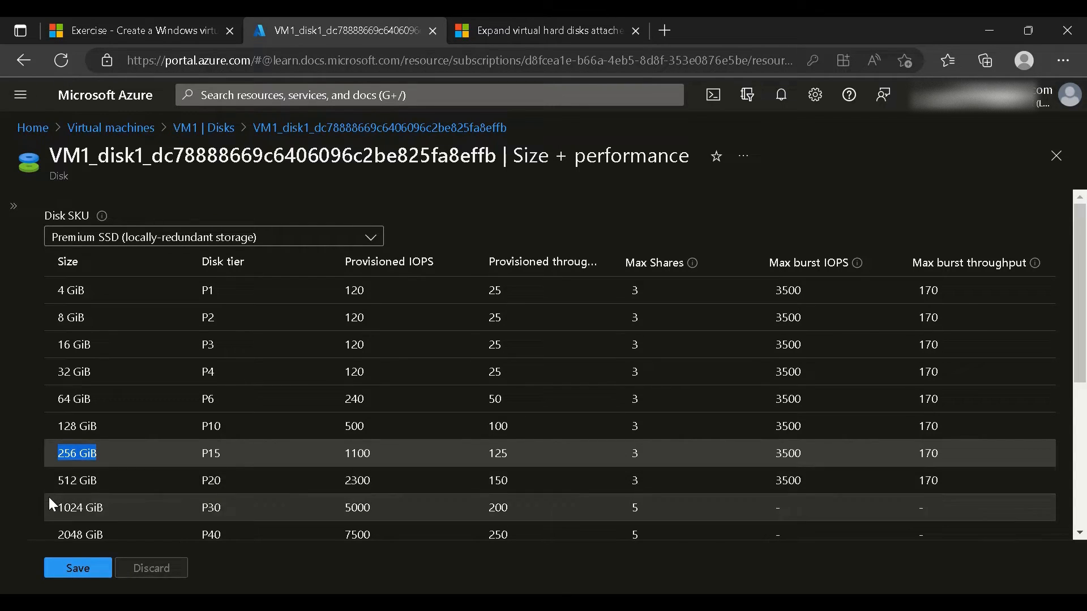
{"action": "left_click", "coordinate": [80, 520]}
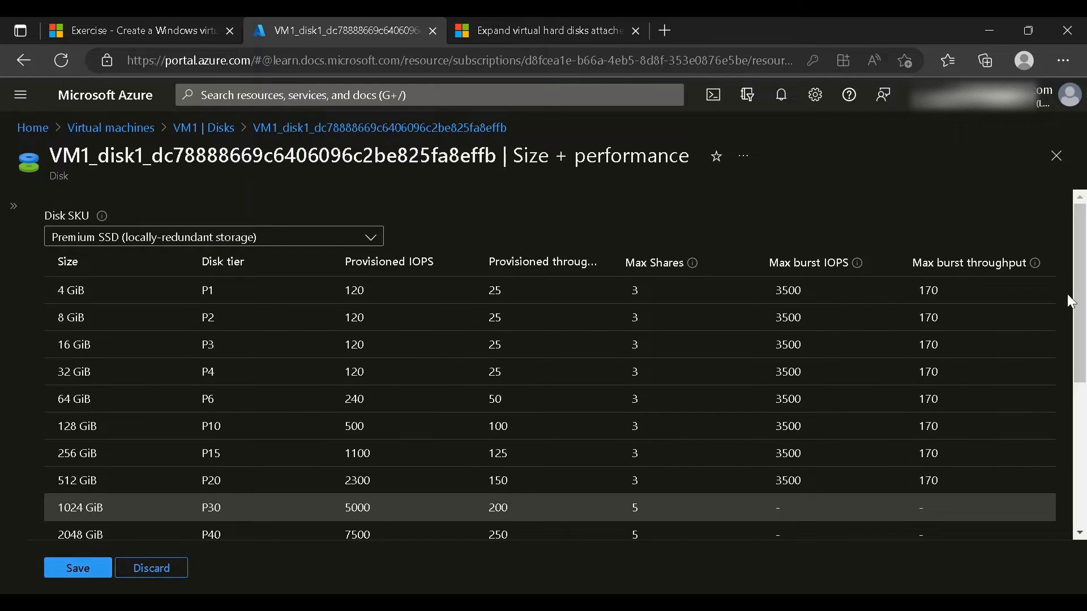
{"action": "left_click_drag", "start_coordinate": [1080, 297], "coordinate": [1084, 436]}
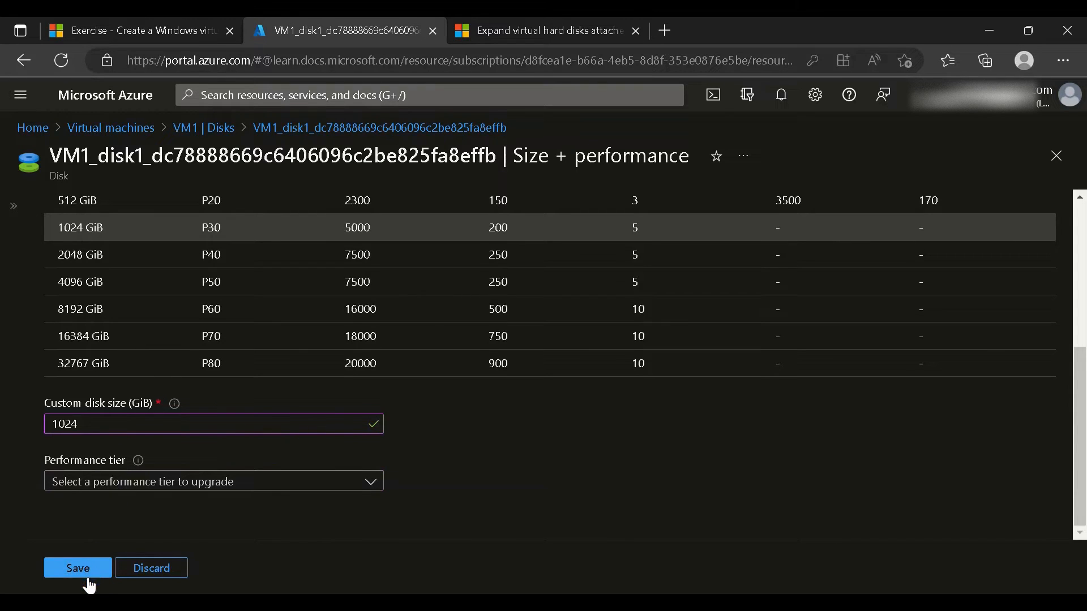
{"action": "left_click", "coordinate": [114, 493]}
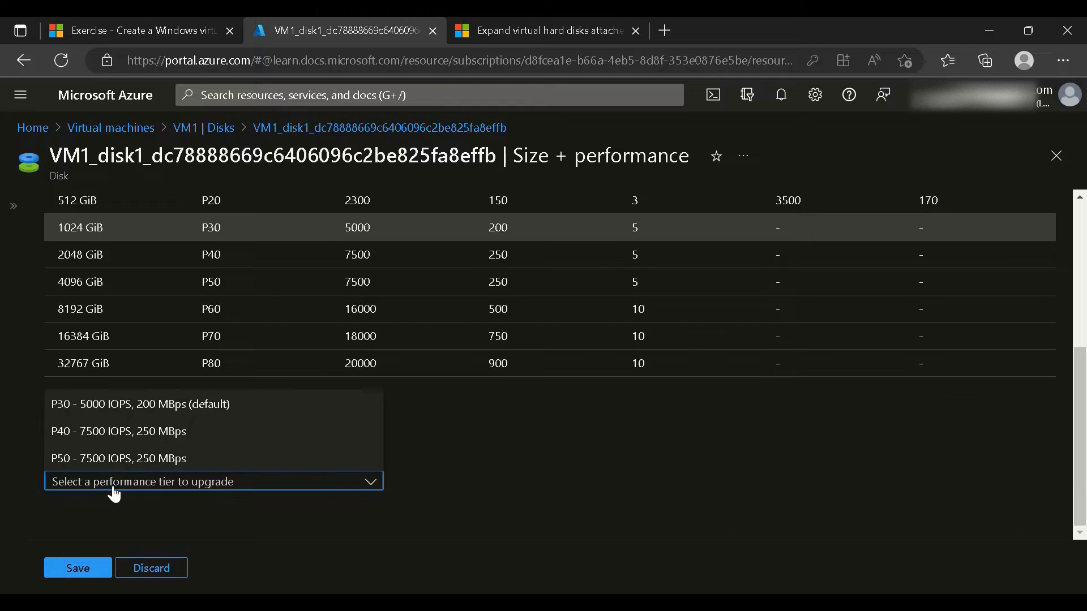
{"action": "left_click", "coordinate": [113, 494]}
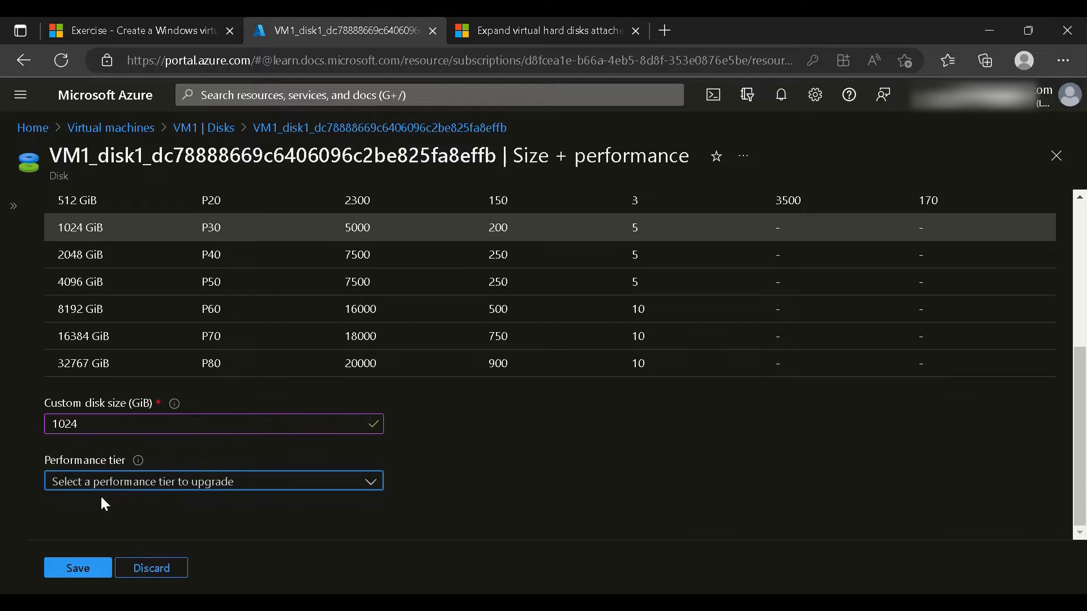
{"action": "left_click", "coordinate": [83, 574]}
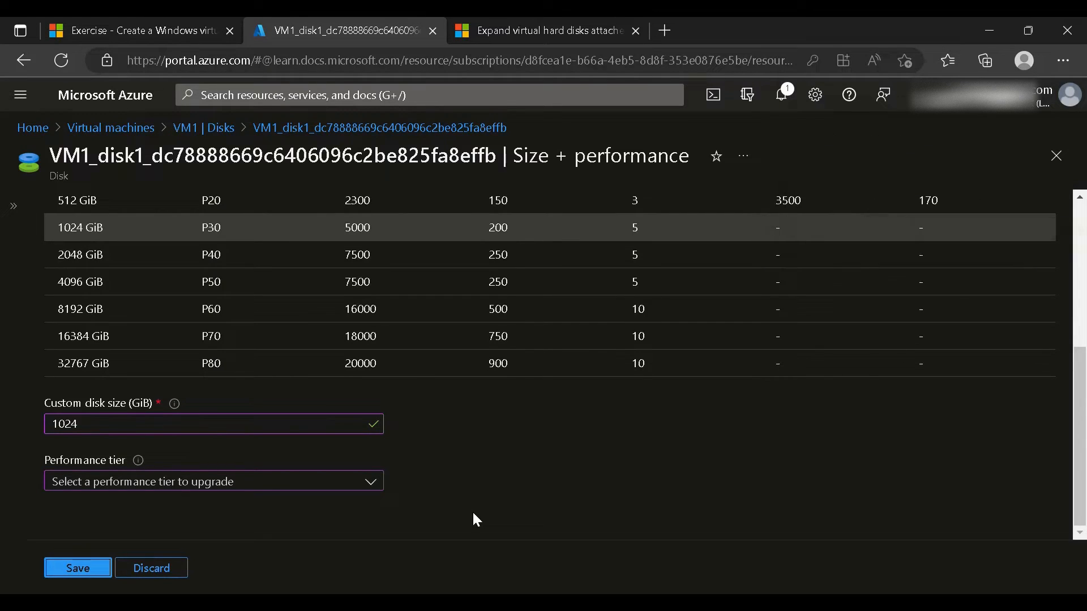
Check the notifications for the outcome of the disk update and close them
{"action": "left_click", "coordinate": [784, 95]}
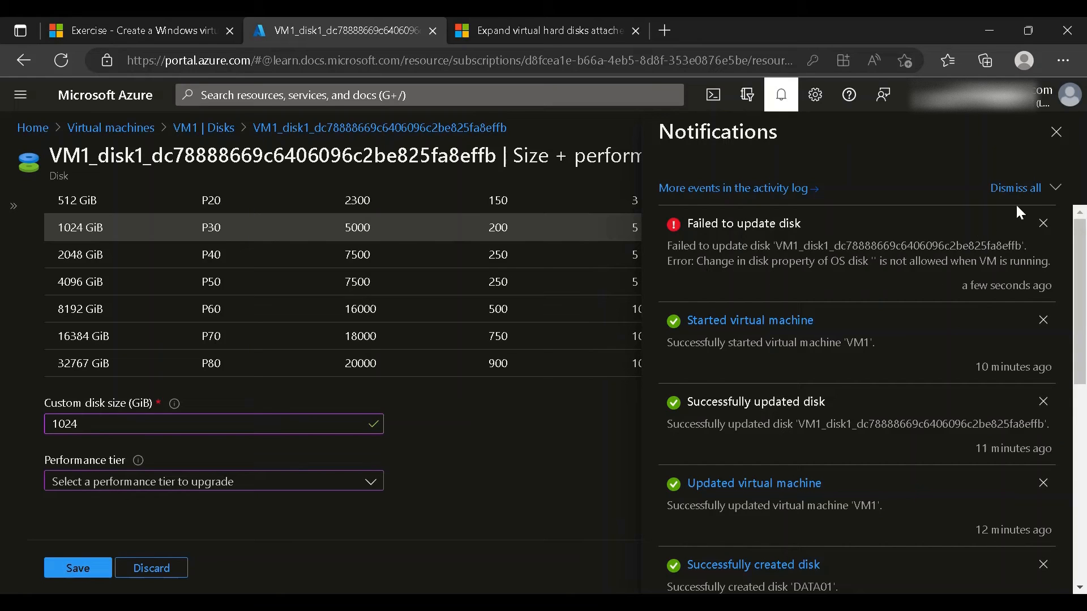
{"action": "left_click", "coordinate": [1056, 188]}
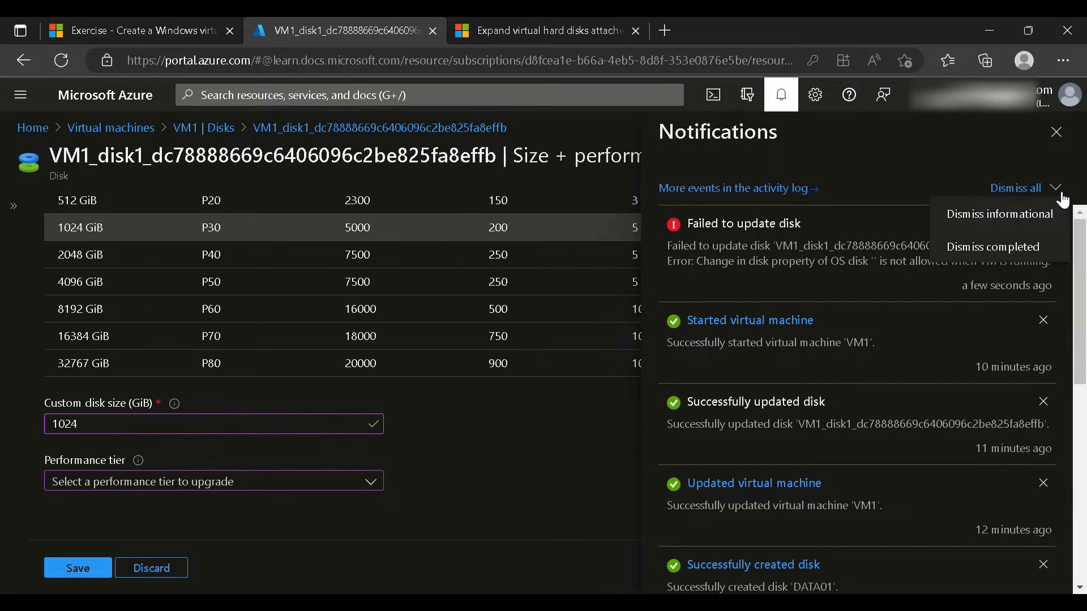
{"action": "left_click", "coordinate": [1066, 136]}
Return to the VM1 overview and stop the virtual machine
{"action": "scroll", "coordinate": [1079, 306], "scroll_direction": "up", "scroll_amount": 5}
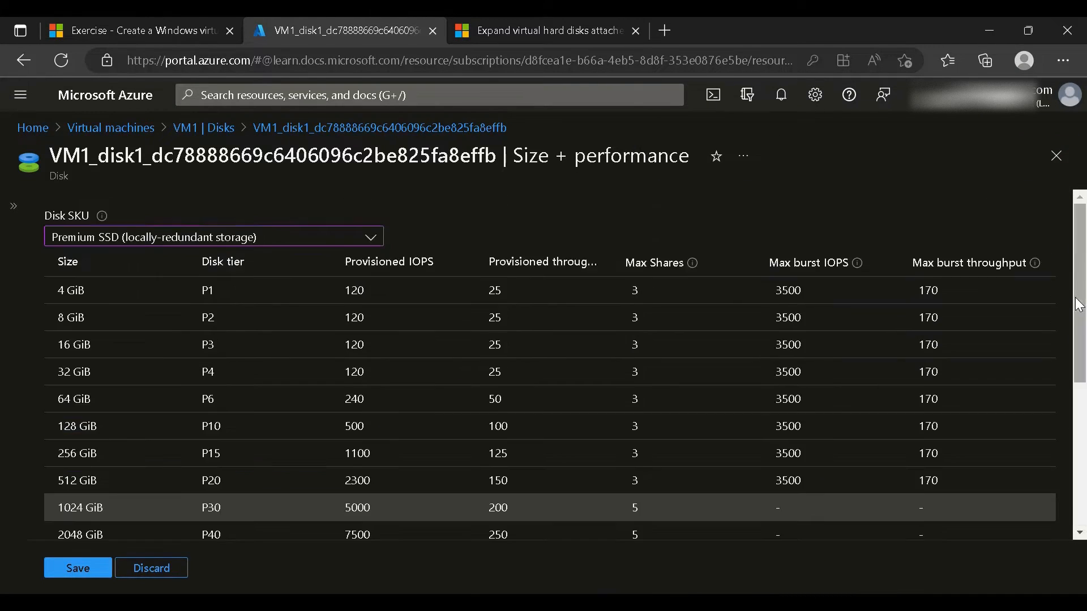
{"action": "left_click", "coordinate": [223, 131]}
{"action": "left_click", "coordinate": [627, 158]}
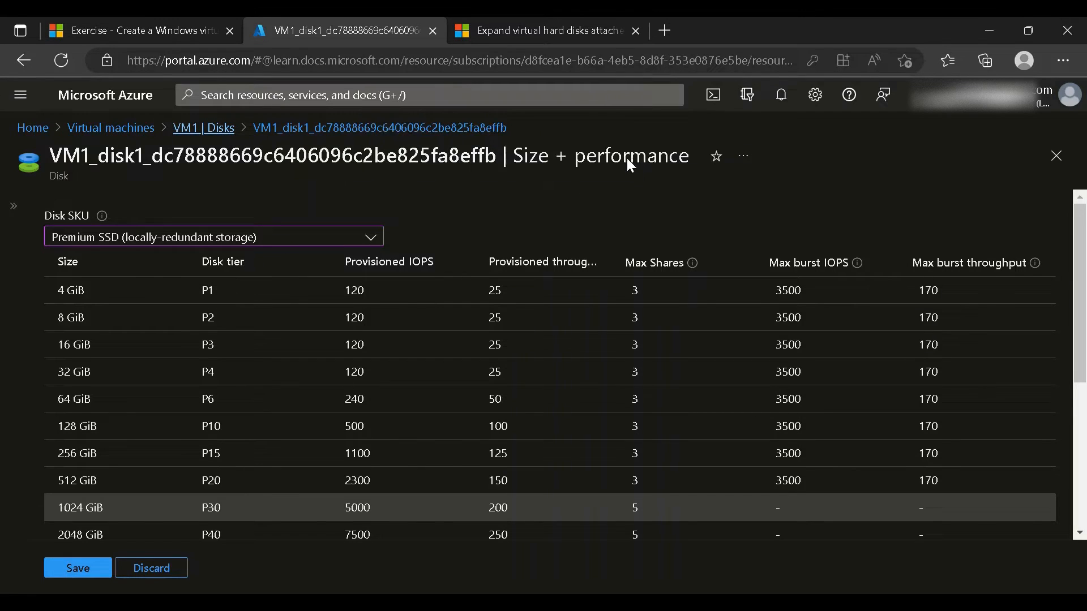
{"action": "left_click", "coordinate": [187, 129]}
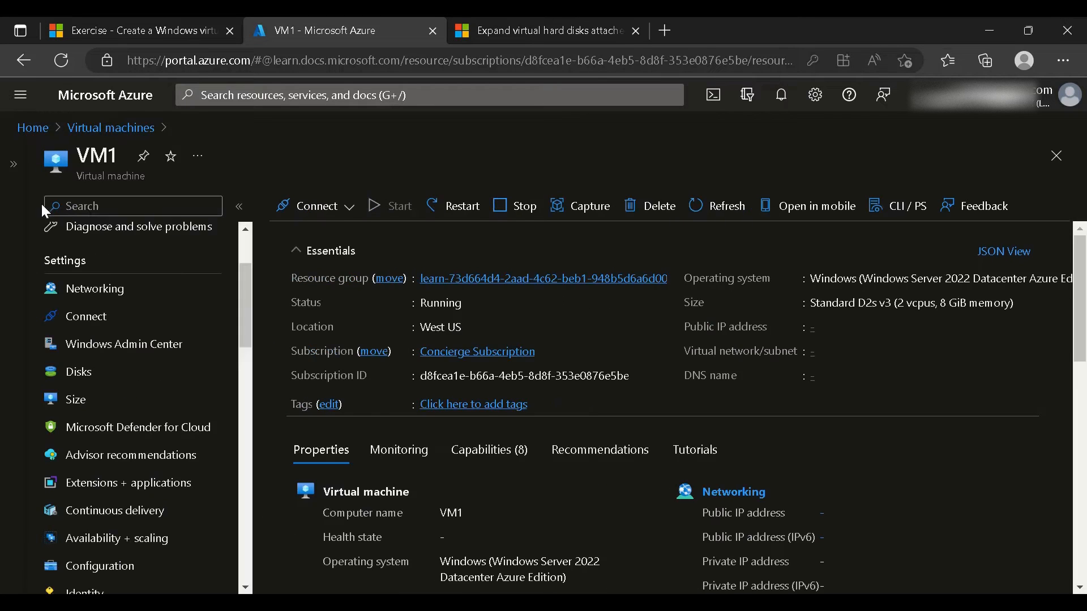
{"action": "left_click", "coordinate": [516, 207]}
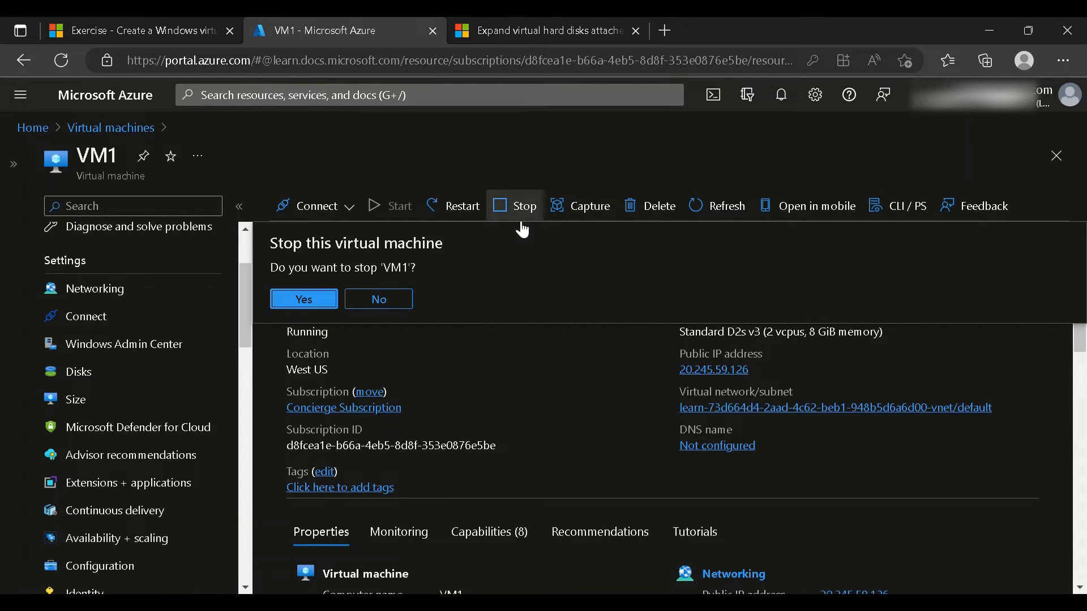
{"action": "left_click", "coordinate": [300, 300]}
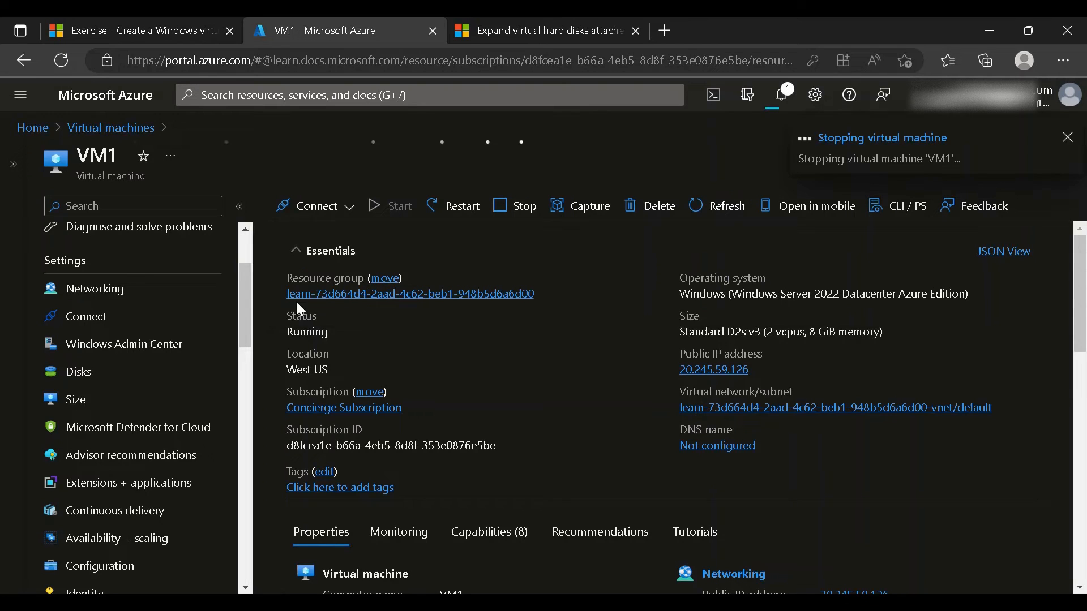
Reopen the OS disk's Size + performance settings from VM1's disk list
{"action": "left_click", "coordinate": [189, 382]}
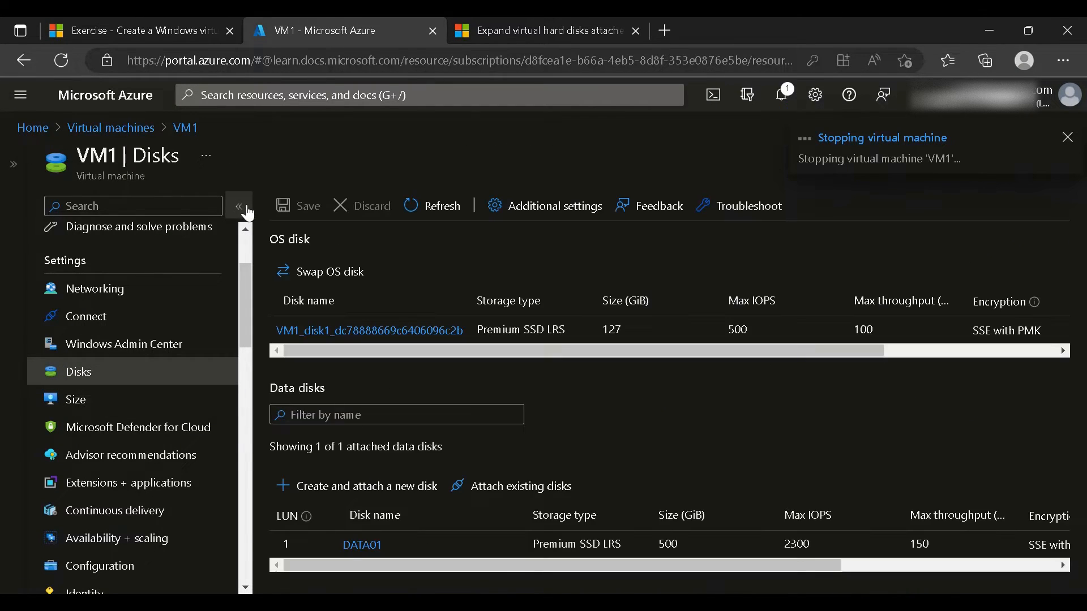
{"action": "left_click", "coordinate": [239, 206]}
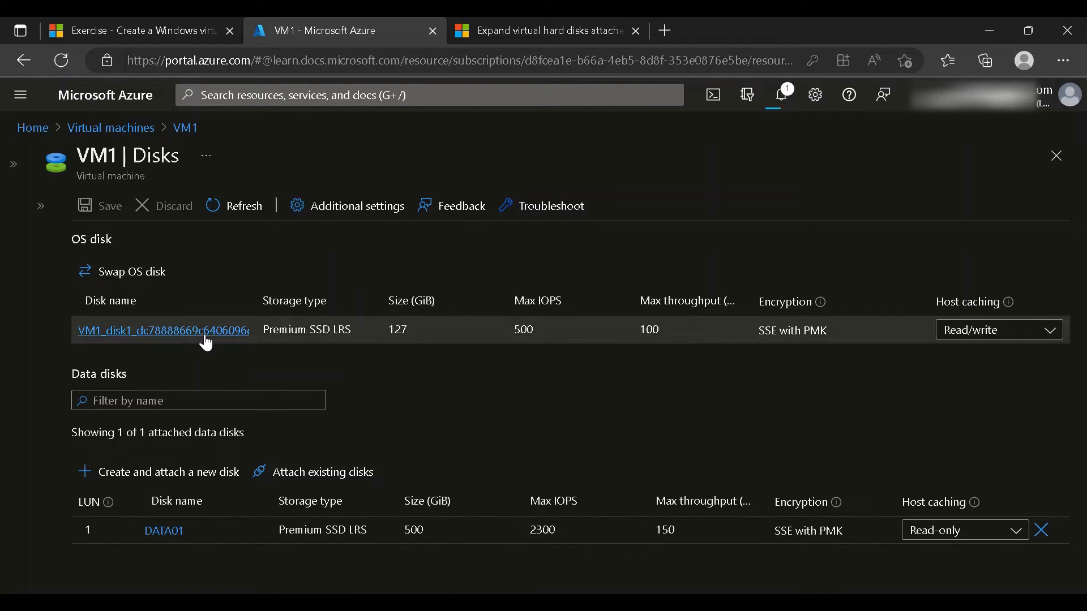
{"action": "left_click", "coordinate": [205, 333]}
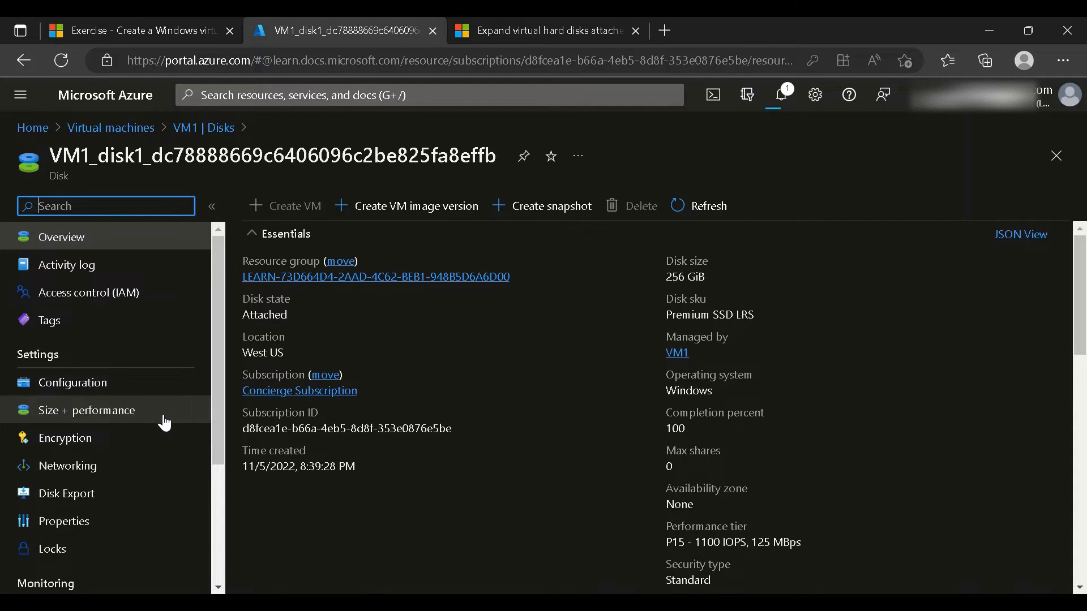
{"action": "left_click", "coordinate": [164, 423]}
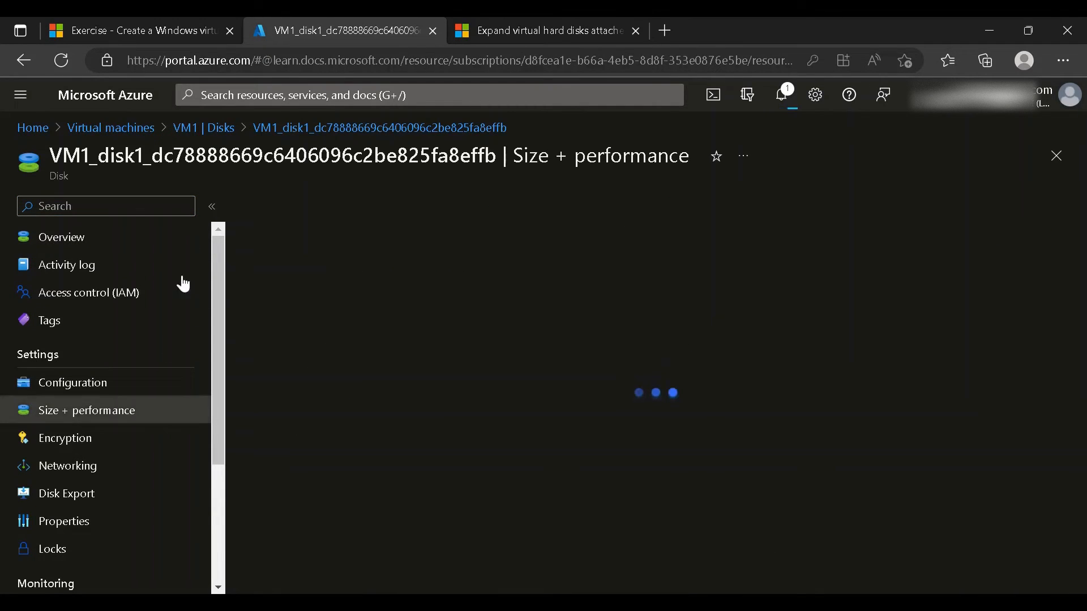
{"action": "left_click", "coordinate": [214, 207]}
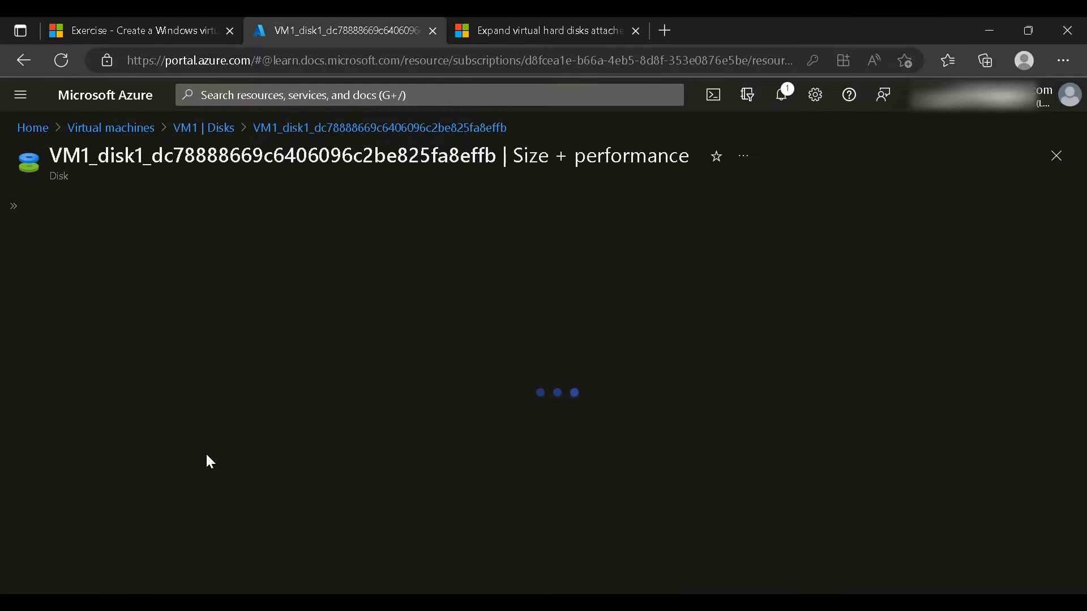
Select the 1024 GiB size and the P30 - 5000 IOPS, 200 MBps (default) performance tier for the OS disk
{"action": "left_click", "coordinate": [216, 462]}
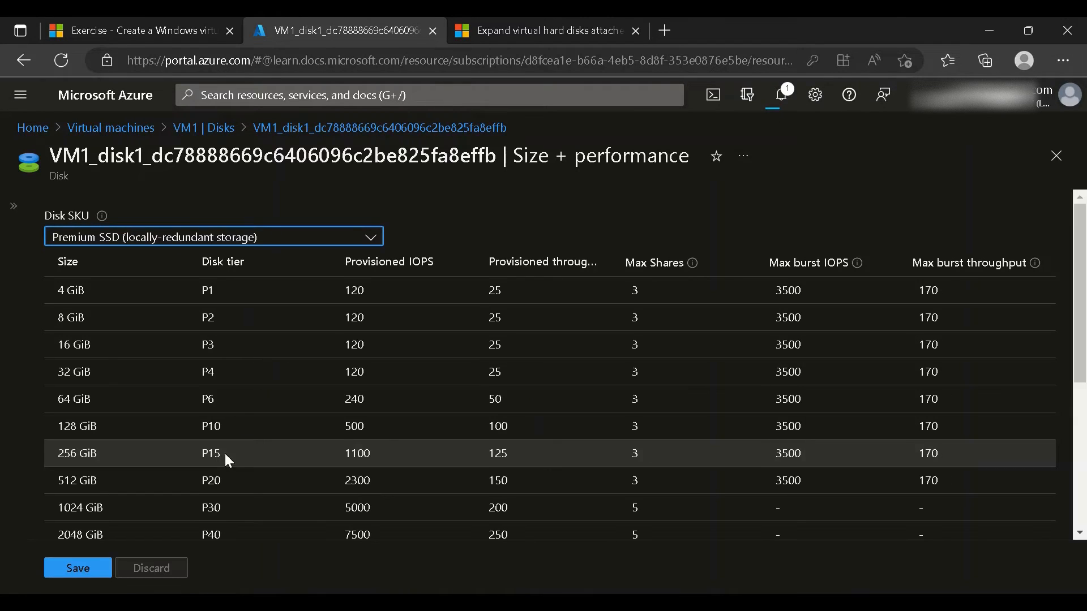
{"action": "scroll", "coordinate": [1083, 278], "scroll_direction": "down", "scroll_amount": 5}
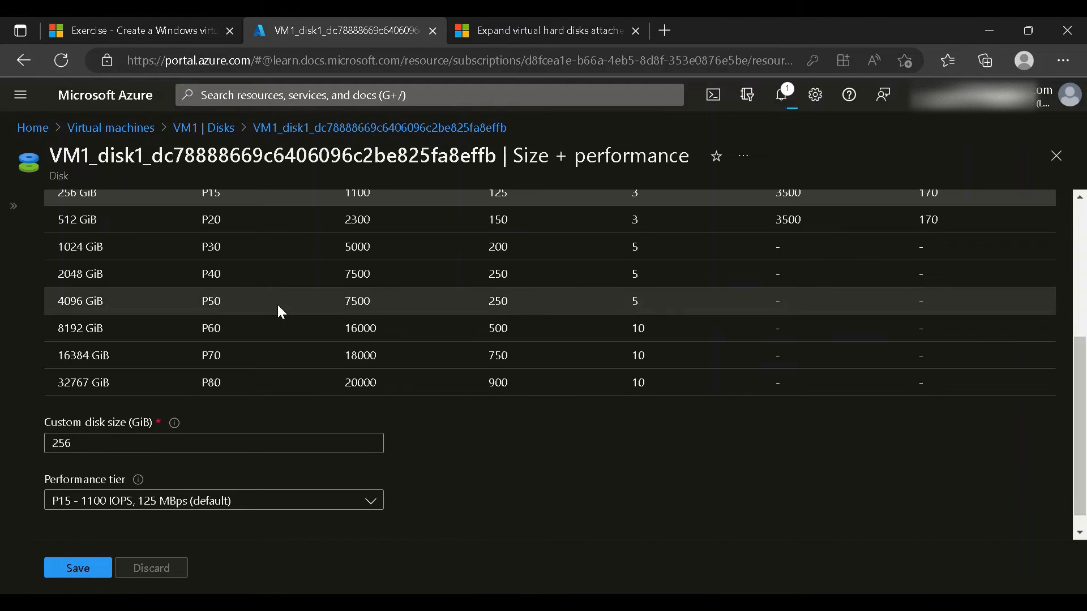
{"action": "left_click", "coordinate": [154, 256]}
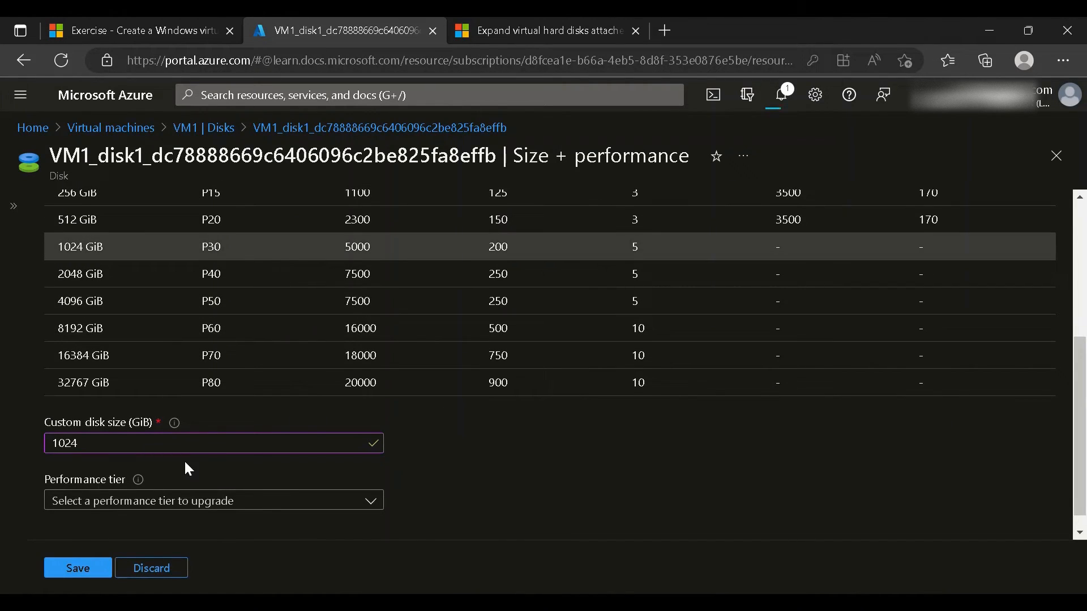
{"action": "mouse_move", "coordinate": [137, 481]}
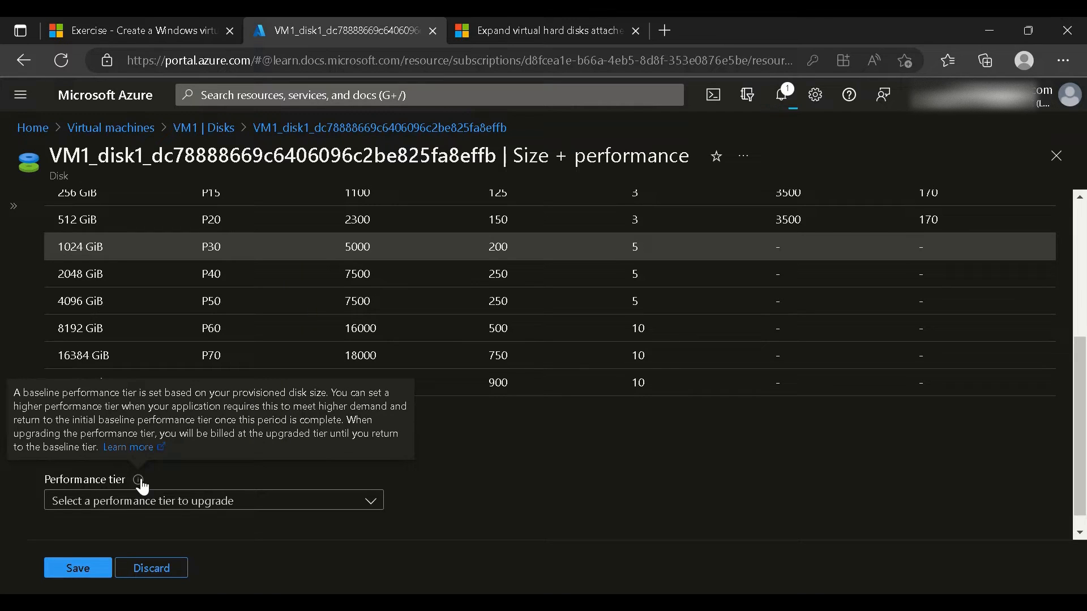
{"action": "left_click", "coordinate": [382, 508]}
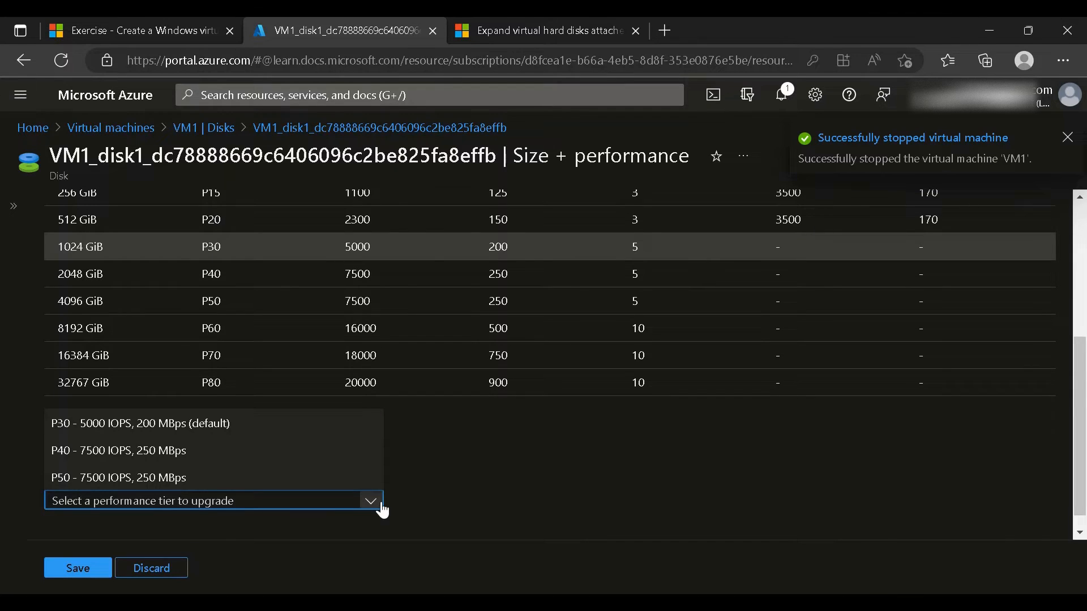
{"action": "left_click", "coordinate": [289, 436]}
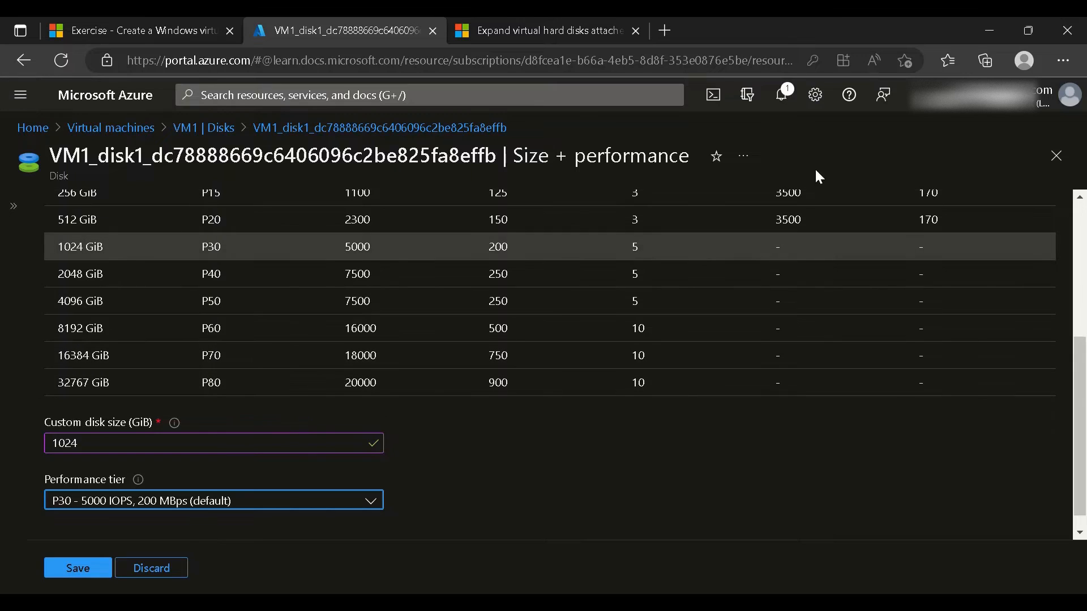
Check the notifications for the virtual machine stop and save the OS disk's new size and performance settings
{"action": "left_click", "coordinate": [786, 93]}
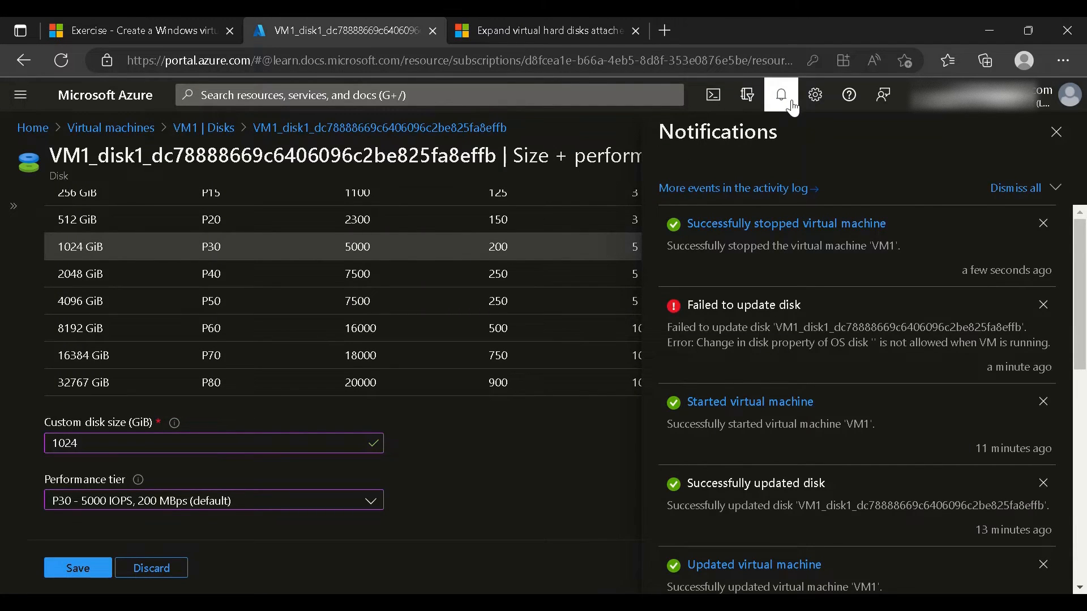
{"action": "left_click", "coordinate": [792, 106]}
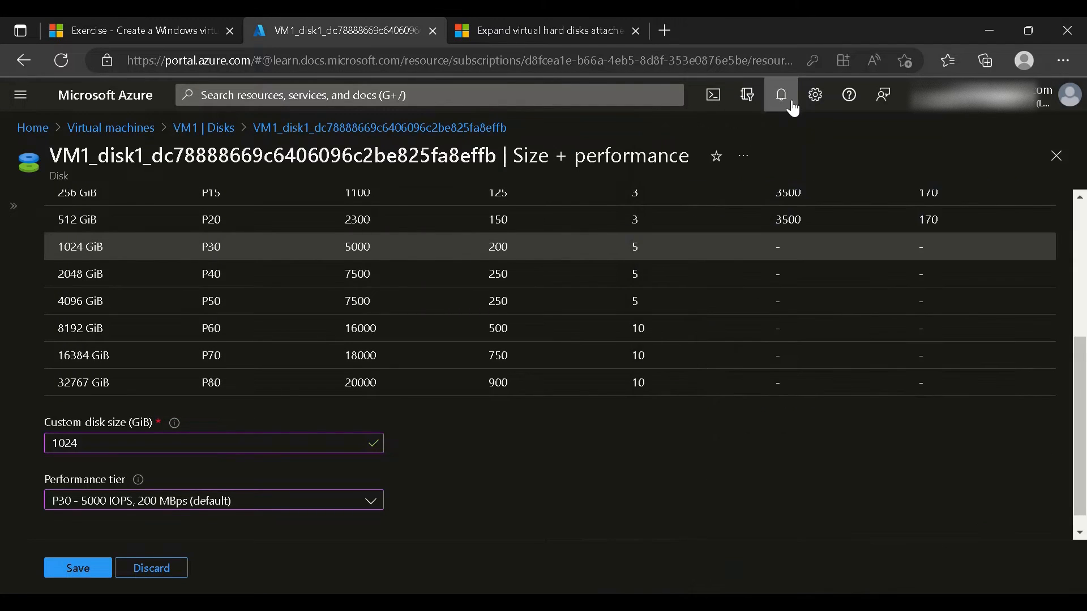
{"action": "left_click", "coordinate": [77, 568]}
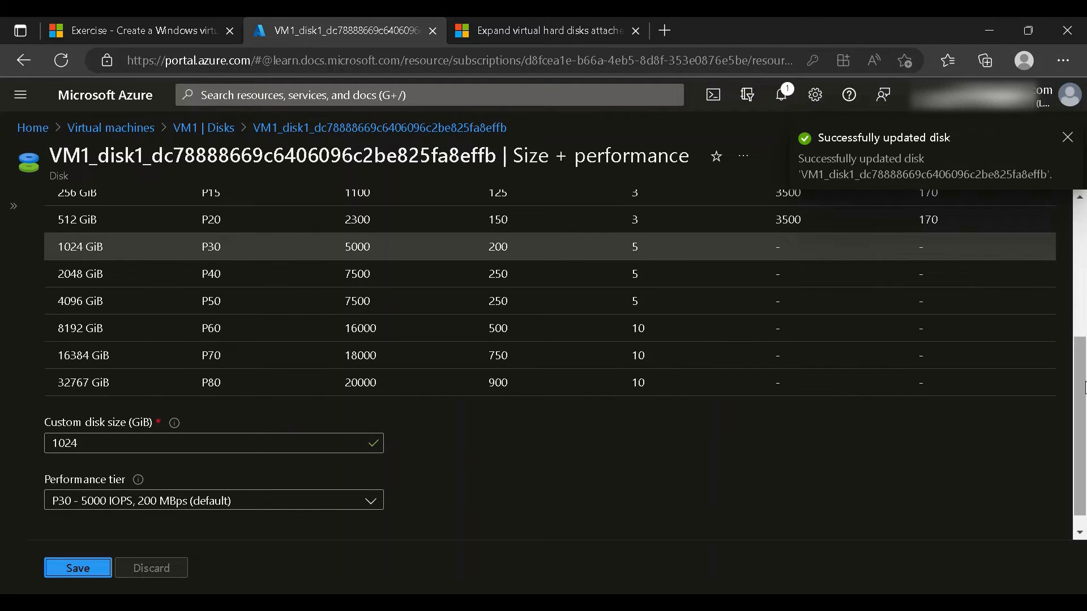
Return to VM1's disk list through its overview and refresh the list to check the OS disk's size
{"action": "left_click_drag", "start_coordinate": [1082, 388], "coordinate": [1081, 221]}
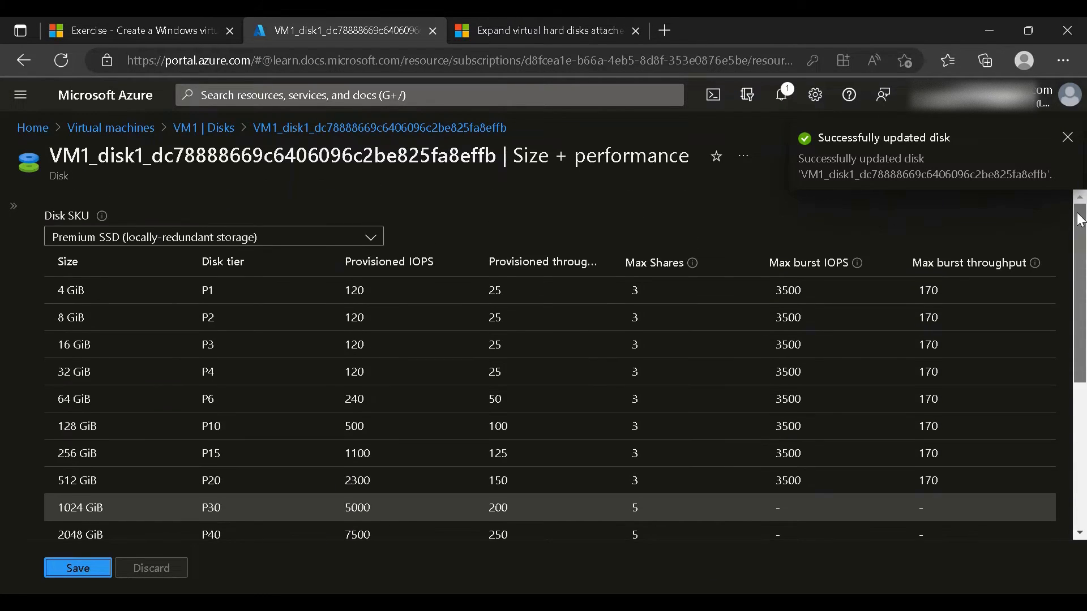
{"action": "left_click", "coordinate": [192, 128]}
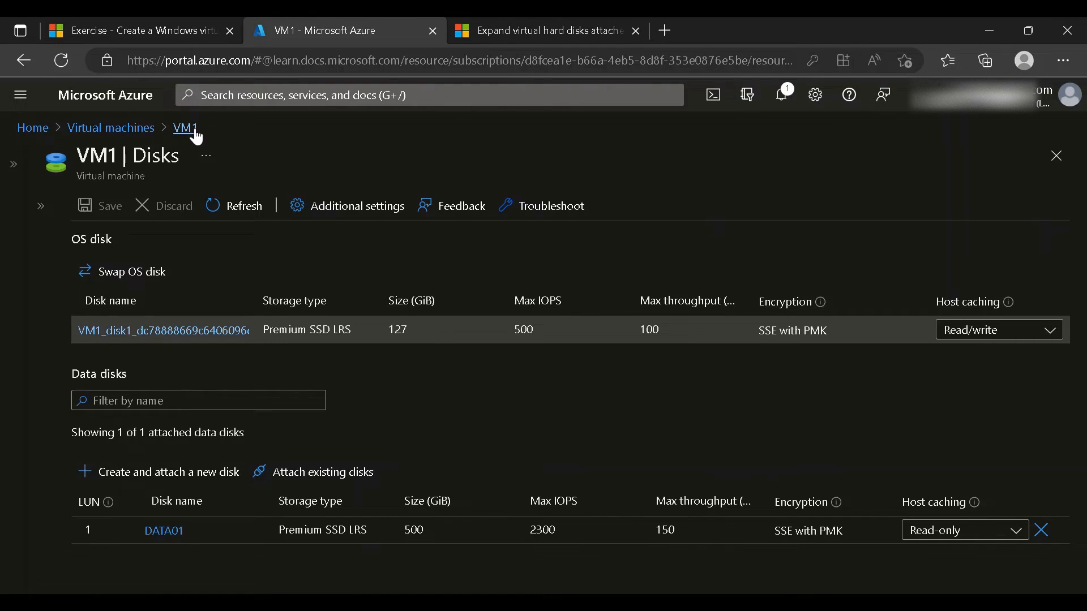
{"action": "left_click", "coordinate": [194, 129]}
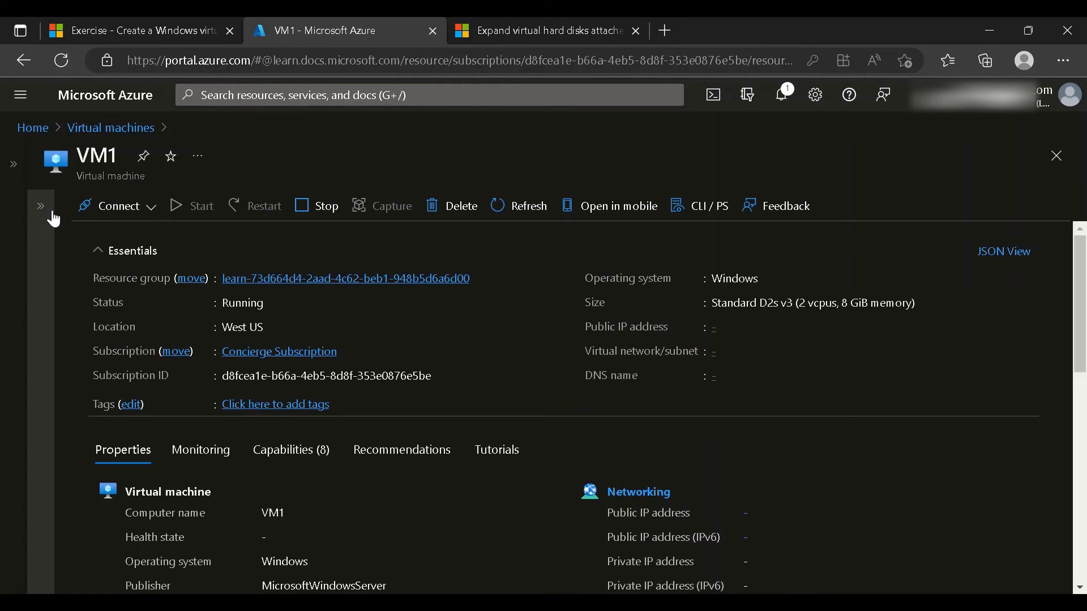
{"action": "left_click", "coordinate": [54, 219]}
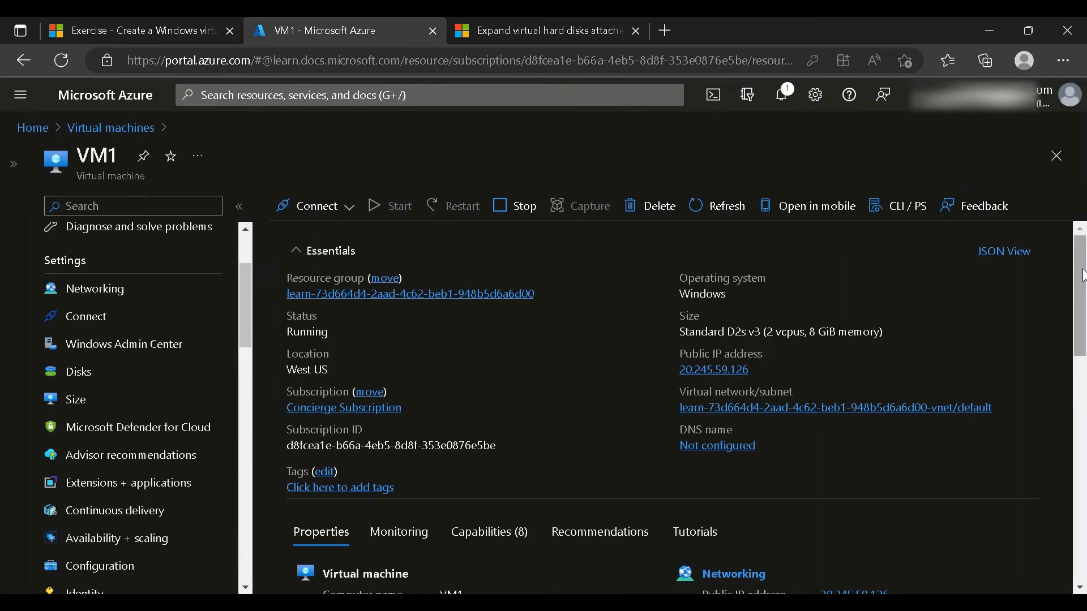
{"action": "left_click_drag", "start_coordinate": [1081, 277], "coordinate": [1085, 451]}
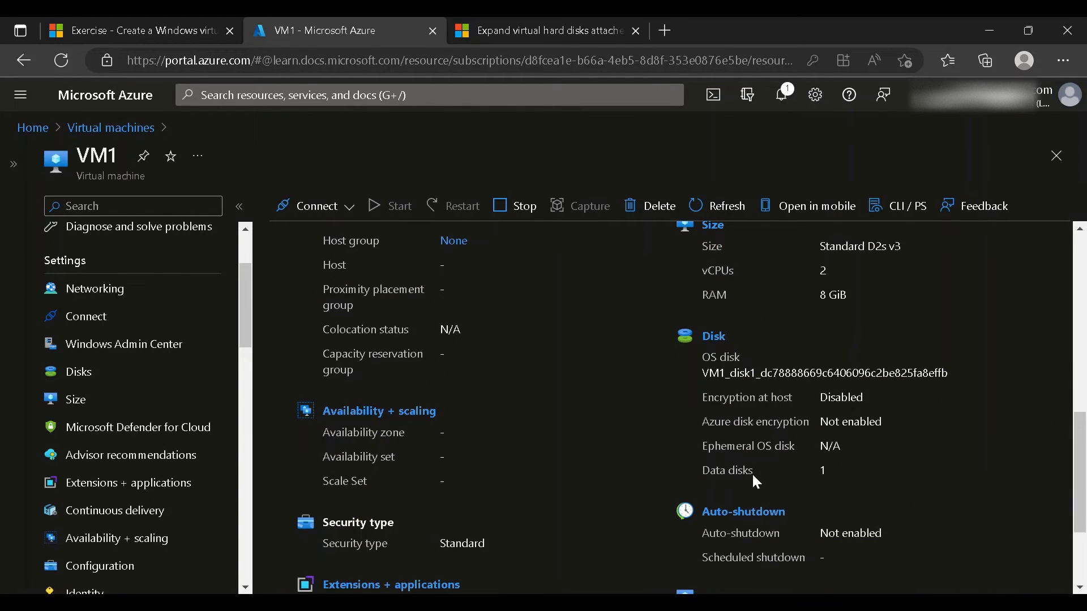
{"action": "left_click", "coordinate": [714, 335]}
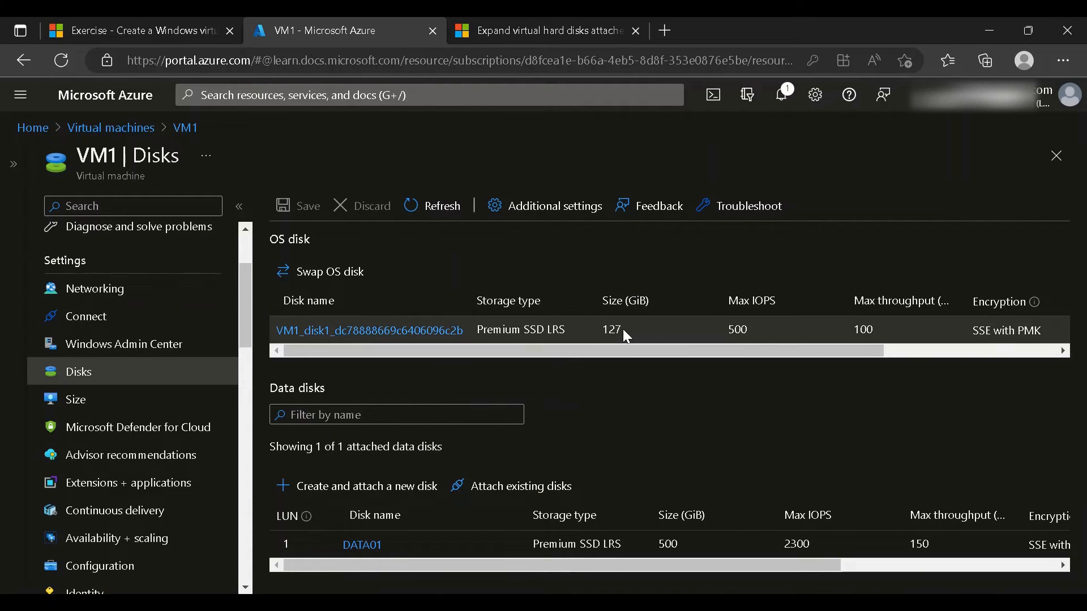
{"action": "left_click", "coordinate": [450, 219]}
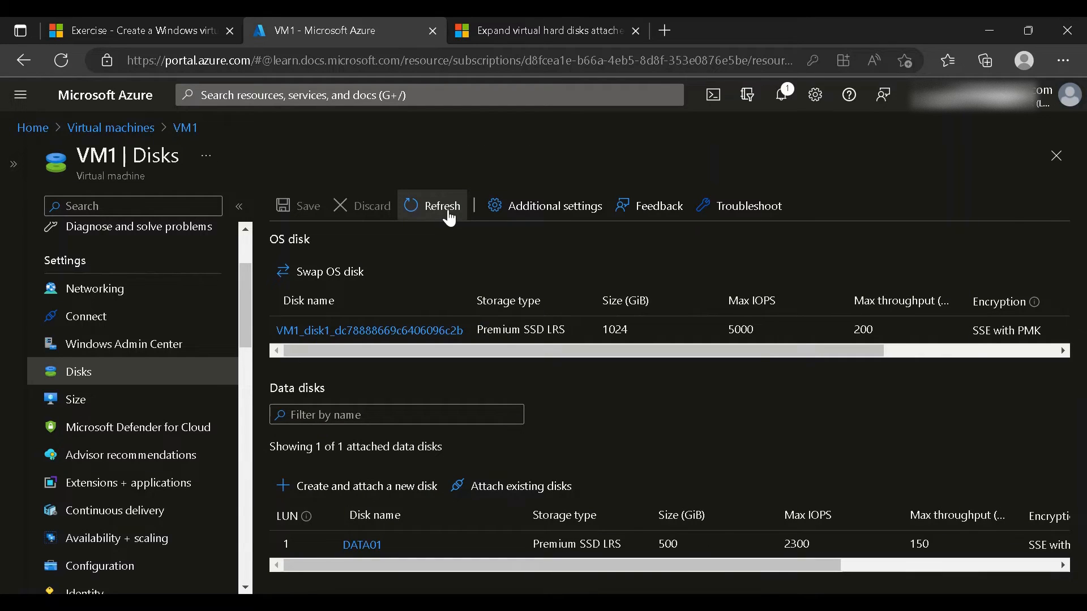
{"action": "left_click_drag", "start_coordinate": [595, 331], "coordinate": [633, 336]}
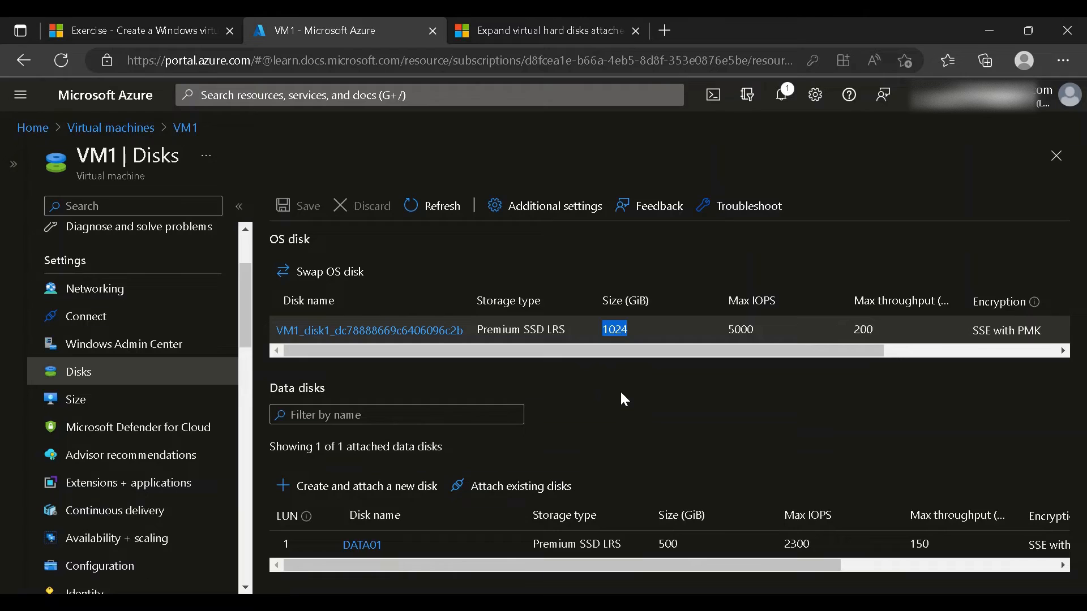
Add a new data disk entry to VM1 with LUN 2 and check the LUN description
{"action": "left_click", "coordinate": [240, 207]}
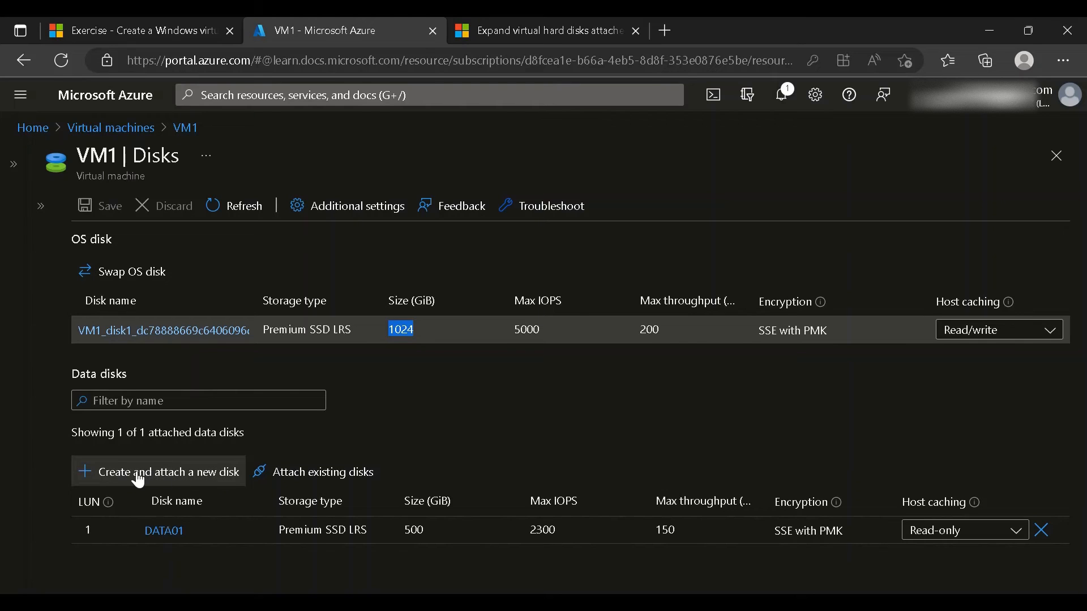
{"action": "left_click", "coordinate": [181, 472]}
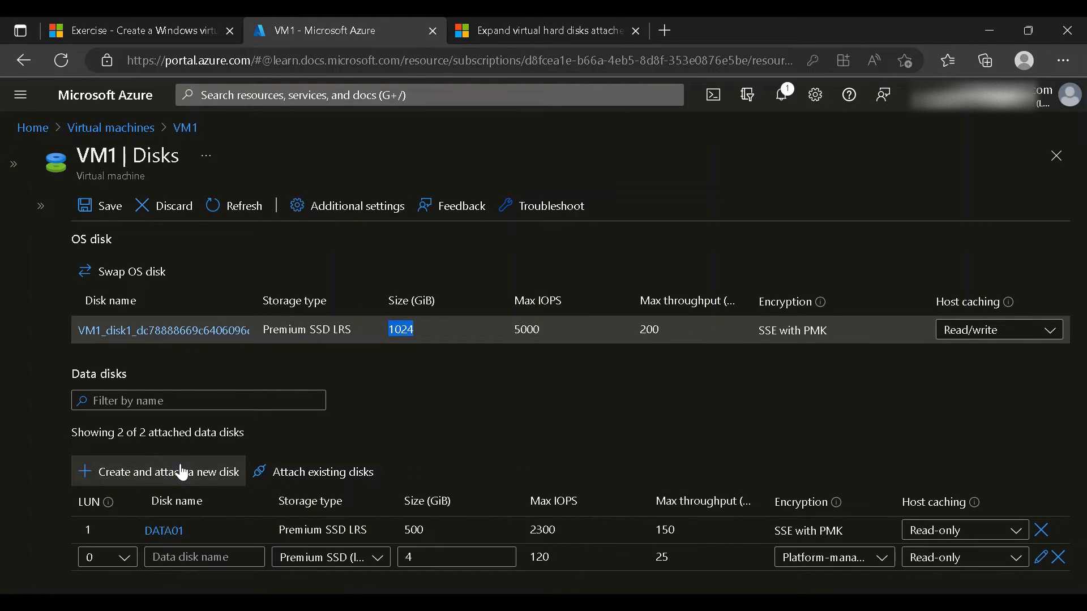
{"action": "left_click", "coordinate": [128, 561]}
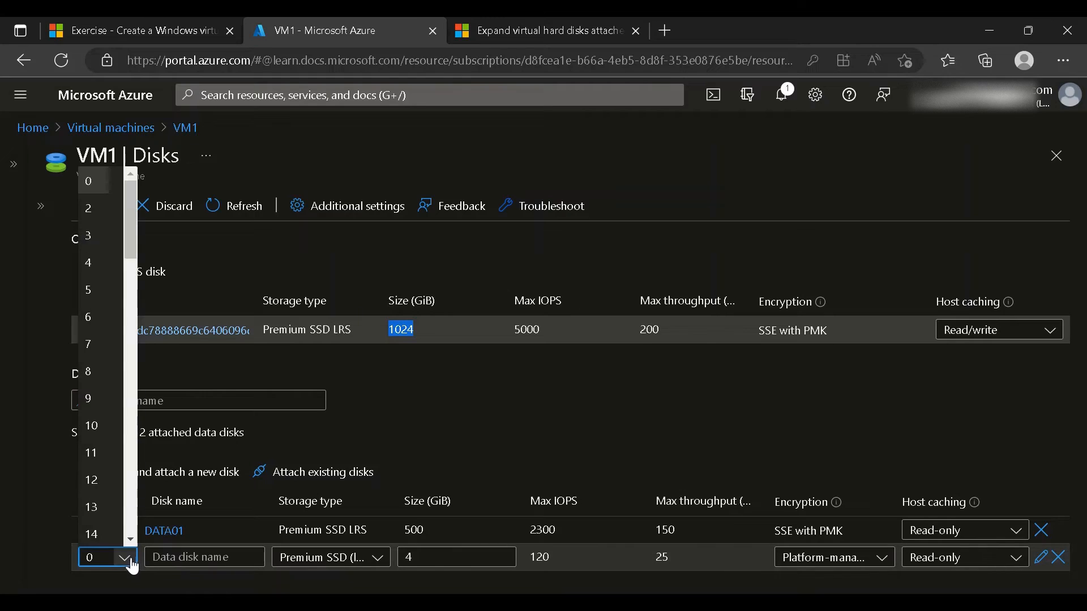
{"action": "left_click", "coordinate": [94, 209]}
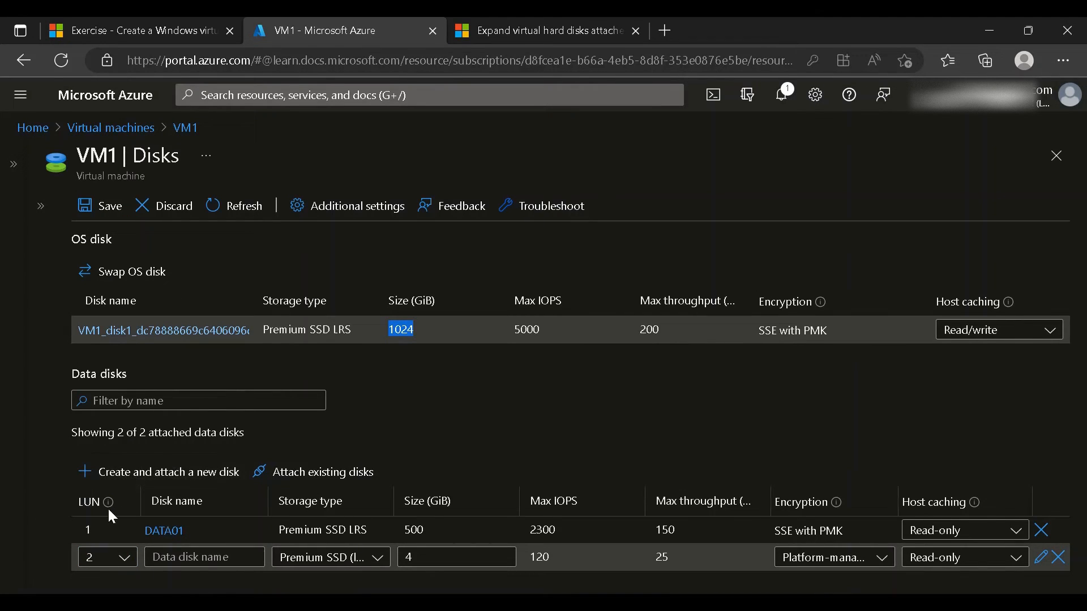
{"action": "mouse_move", "coordinate": [113, 511]}
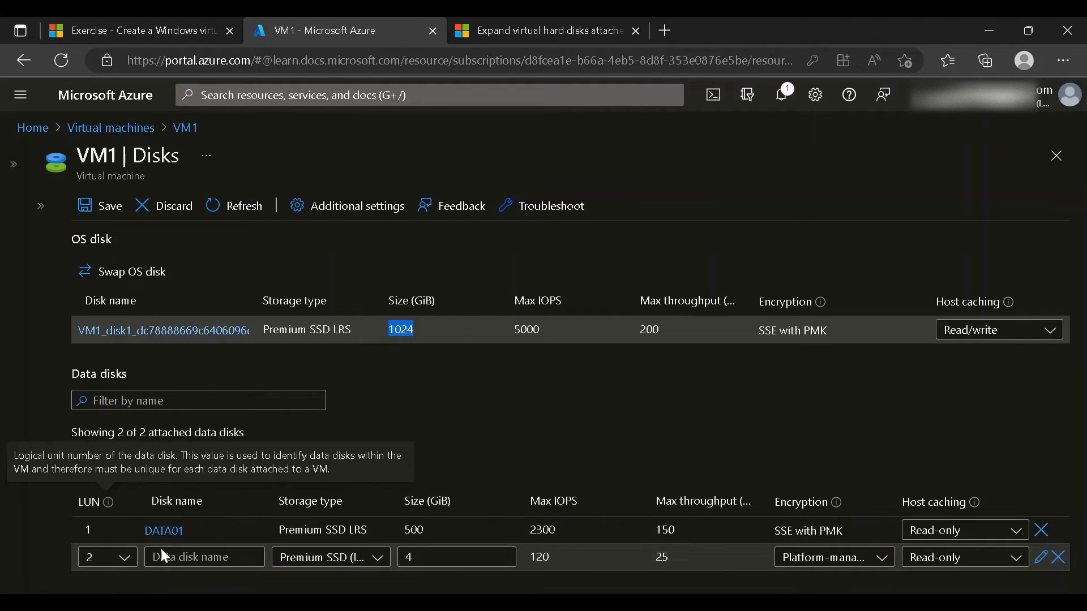
Name the new disk "data disk", keep Premium SSD locally-redundant storage, and set its size to 1000 GiB
{"action": "left_click", "coordinate": [190, 566]}
{"action": "type", "text": "da"}
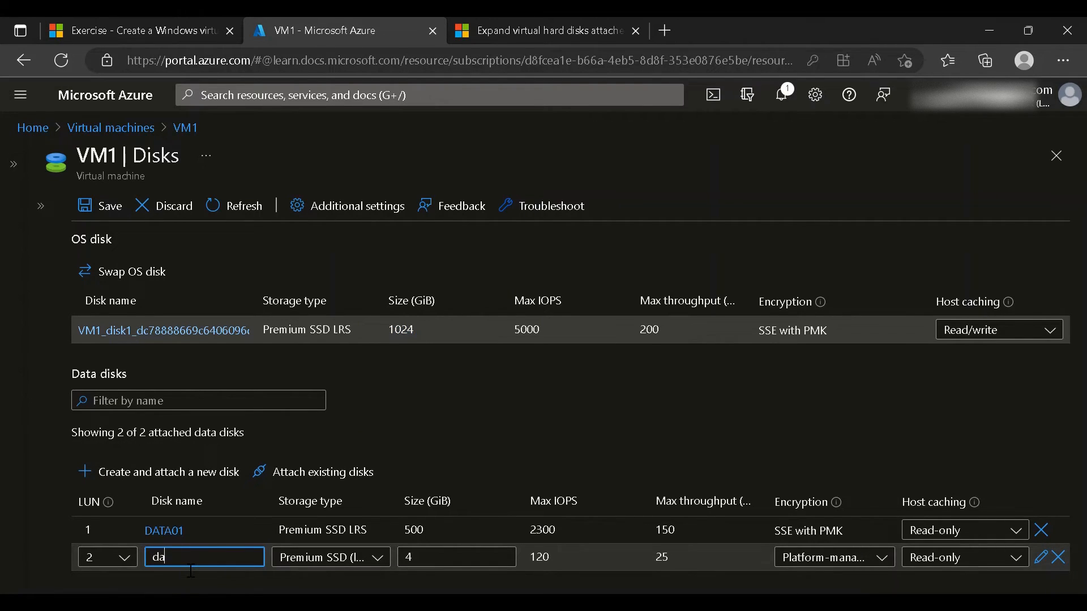
{"action": "type", "text": "ta disk"}
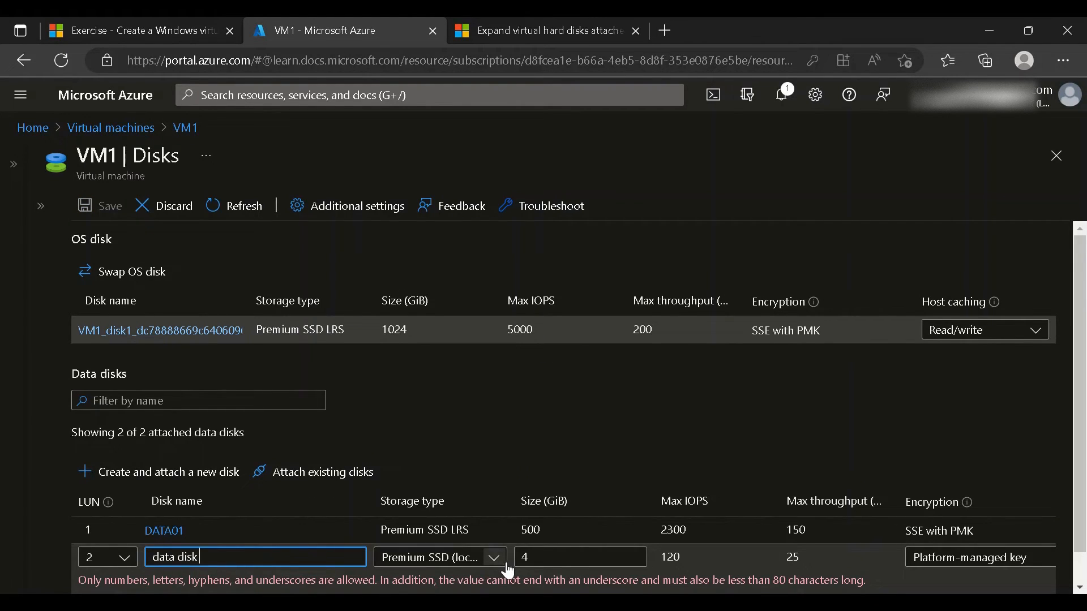
{"action": "left_click", "coordinate": [507, 568]}
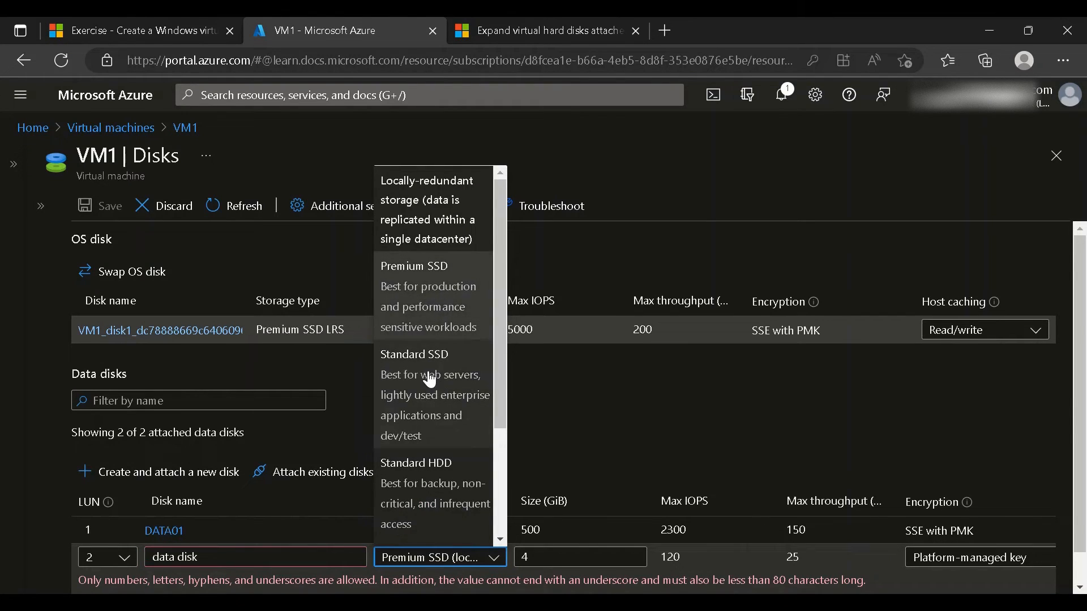
{"action": "left_click", "coordinate": [432, 304]}
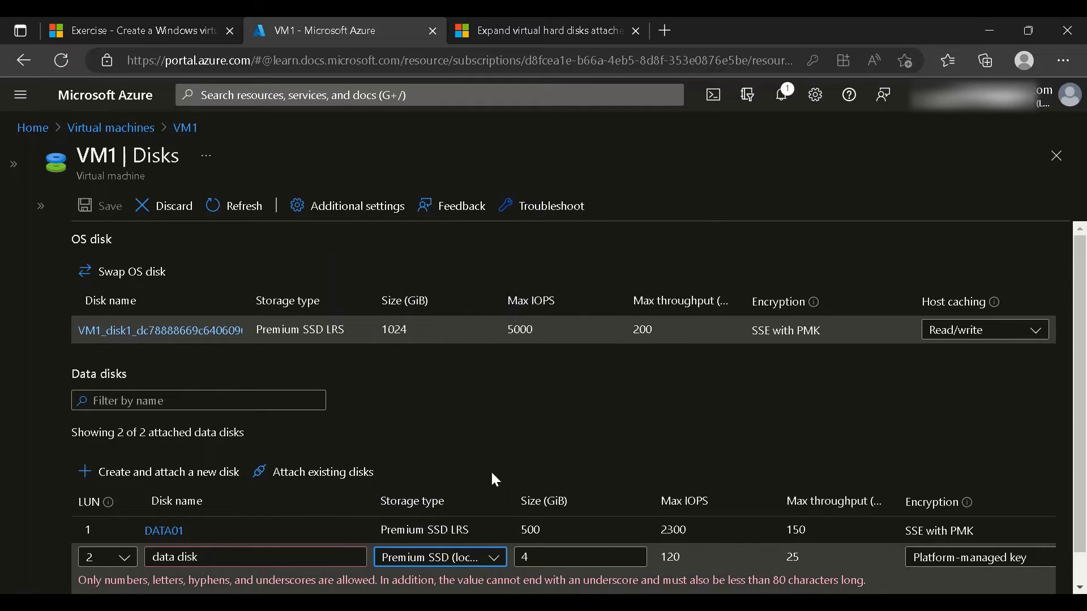
{"action": "double_click", "coordinate": [554, 565]}
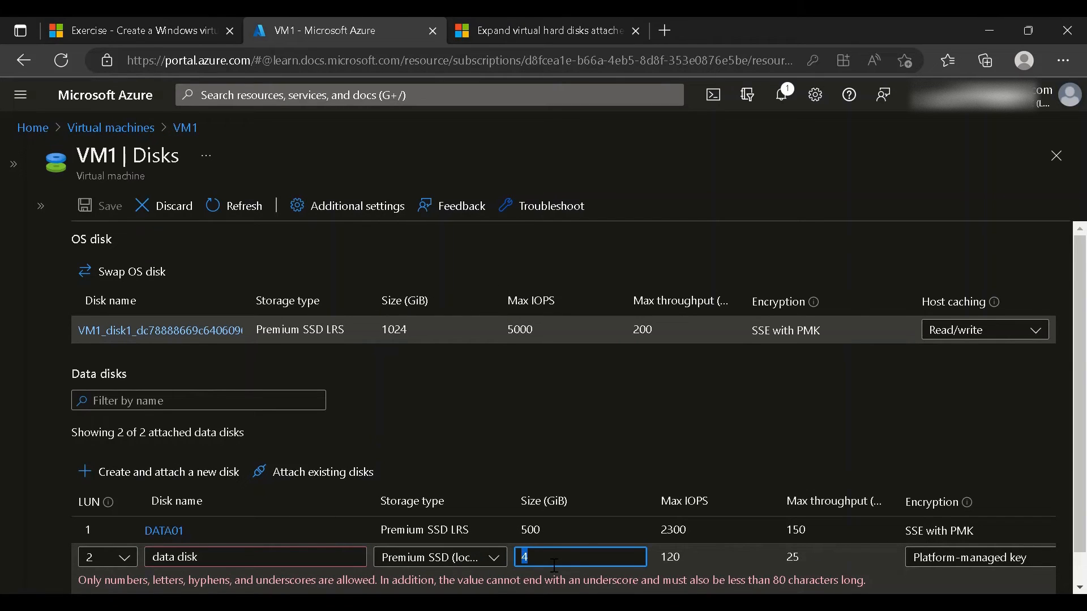
{"action": "type", "text": "1000"}
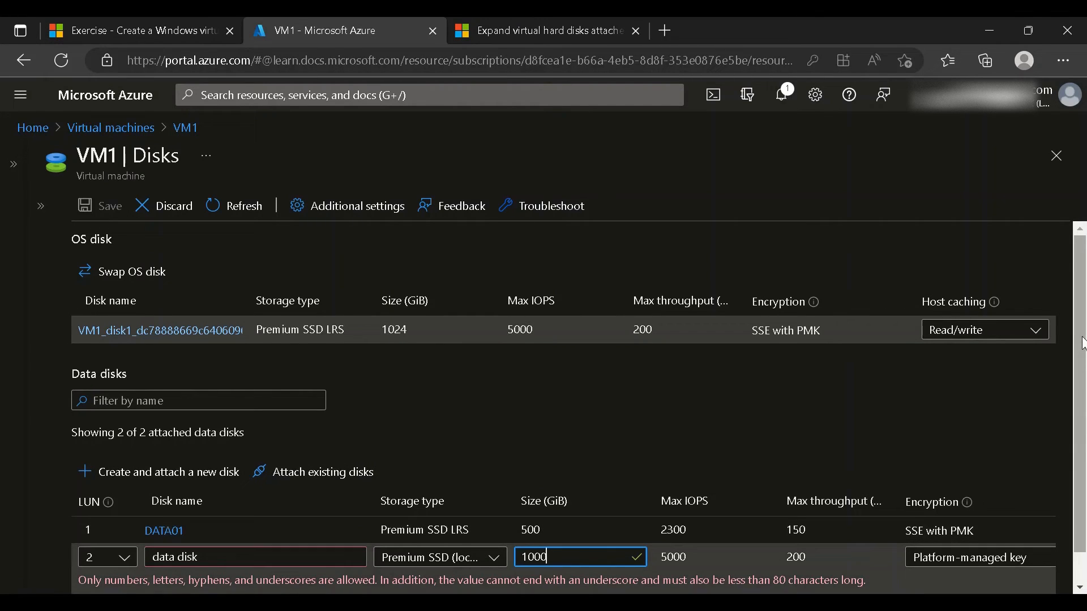
{"action": "scroll", "coordinate": [1084, 365], "scroll_direction": "down", "scroll_amount": 1}
{"action": "scroll", "coordinate": [1084, 365], "scroll_direction": "down", "scroll_amount": 1}
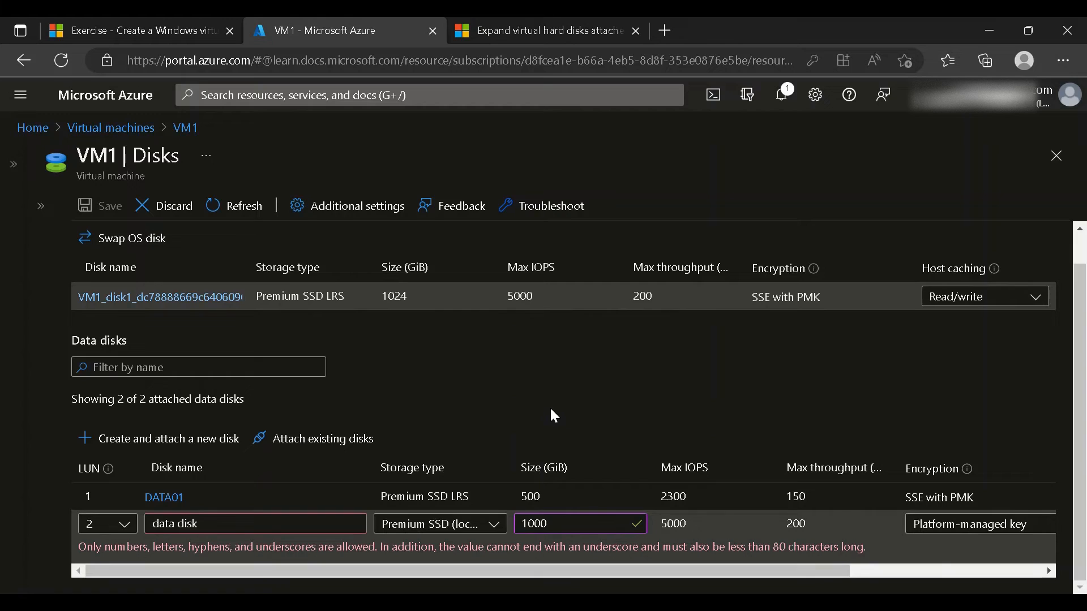
{"action": "left_click_drag", "start_coordinate": [1084, 351], "coordinate": [1084, 373]}
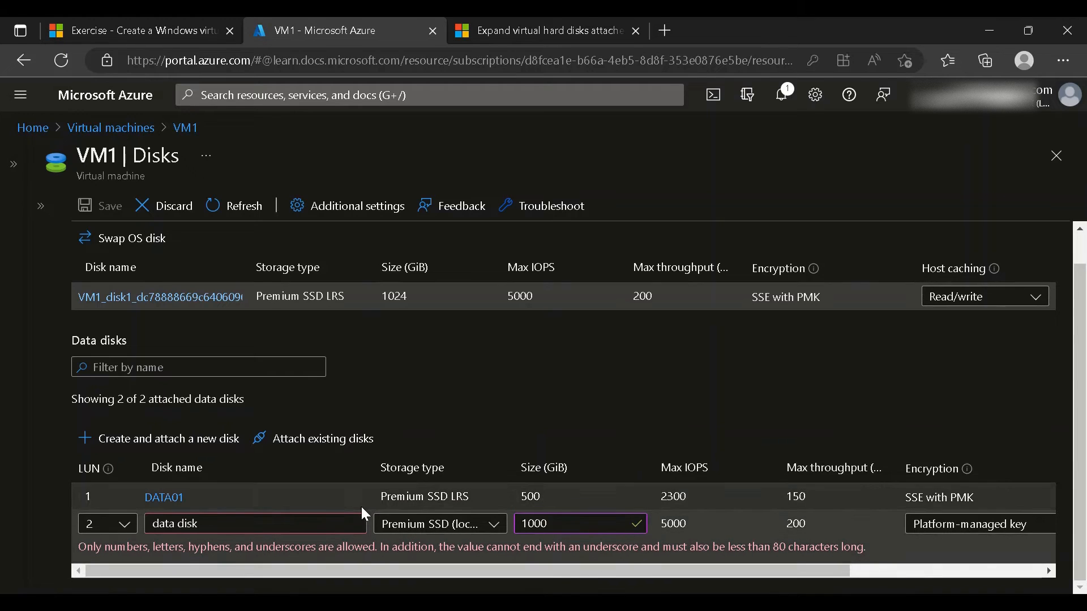
{"action": "left_click", "coordinate": [163, 439]}
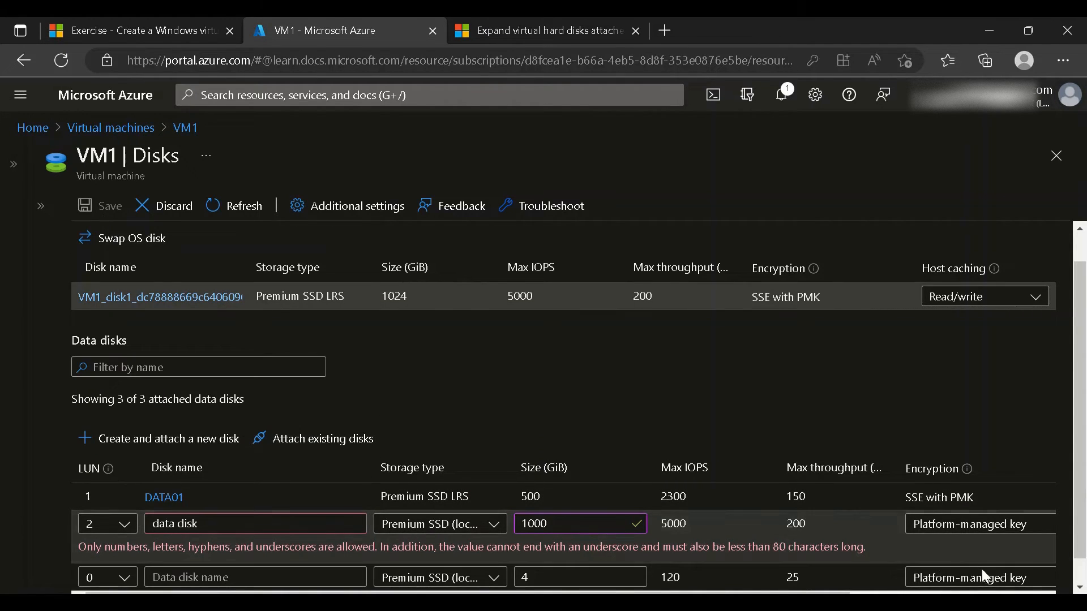
{"action": "scroll", "coordinate": [1082, 515], "scroll_direction": "down", "scroll_amount": 2}
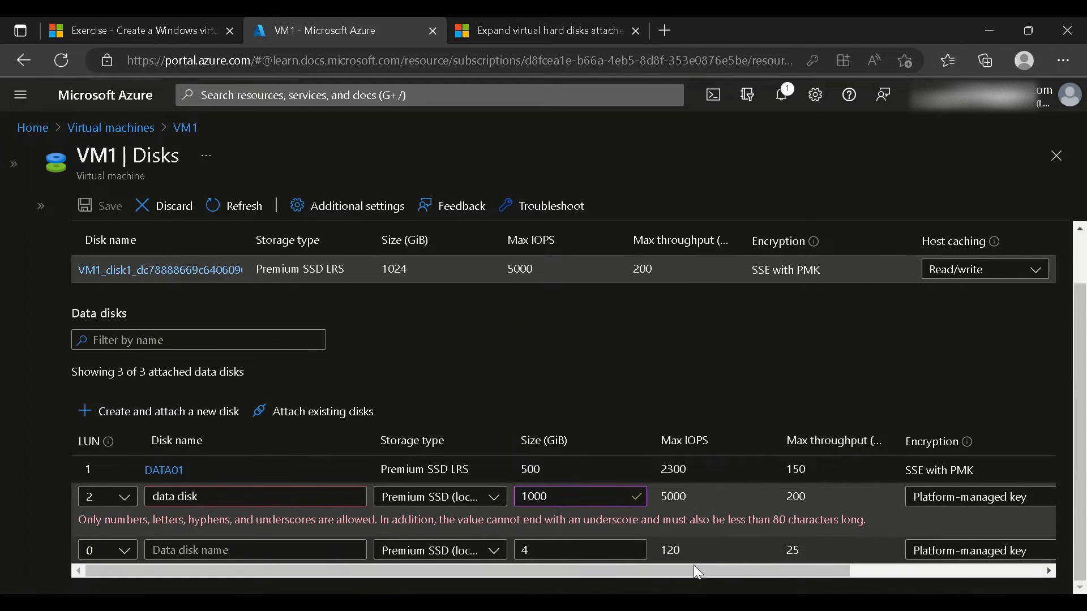
{"action": "left_click_drag", "start_coordinate": [695, 570], "coordinate": [887, 572]}
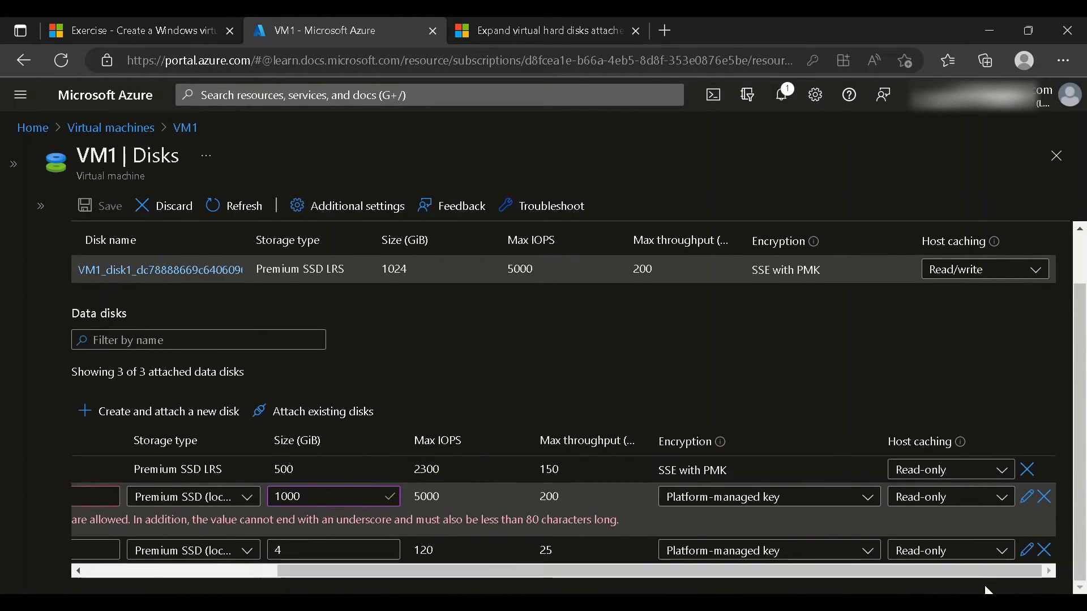
{"action": "left_click", "coordinate": [1045, 550]}
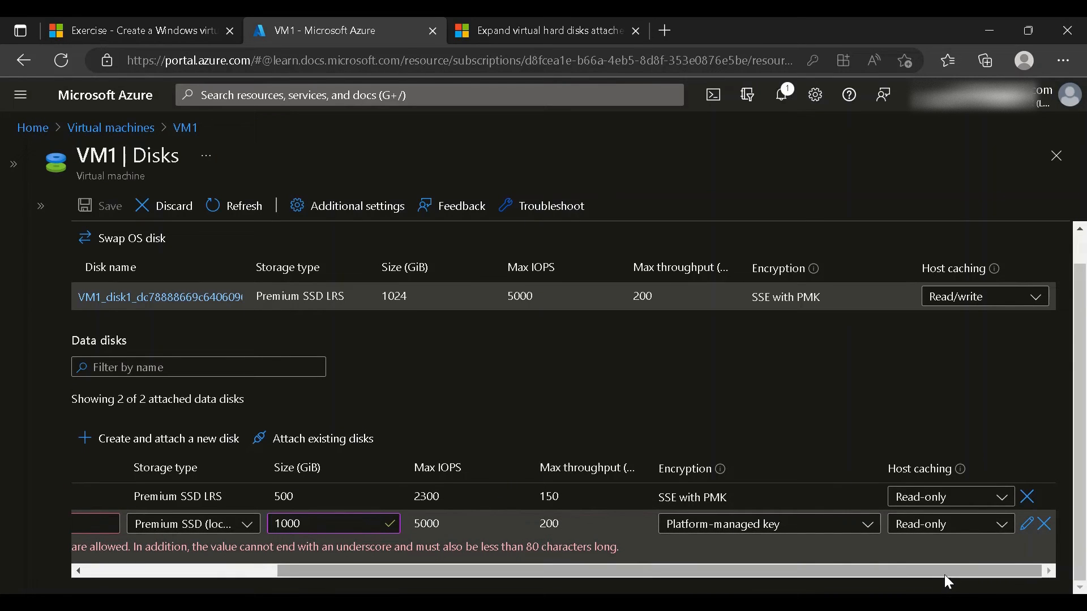
Check the encryption key options available for the new data disk
{"action": "left_click", "coordinate": [868, 524]}
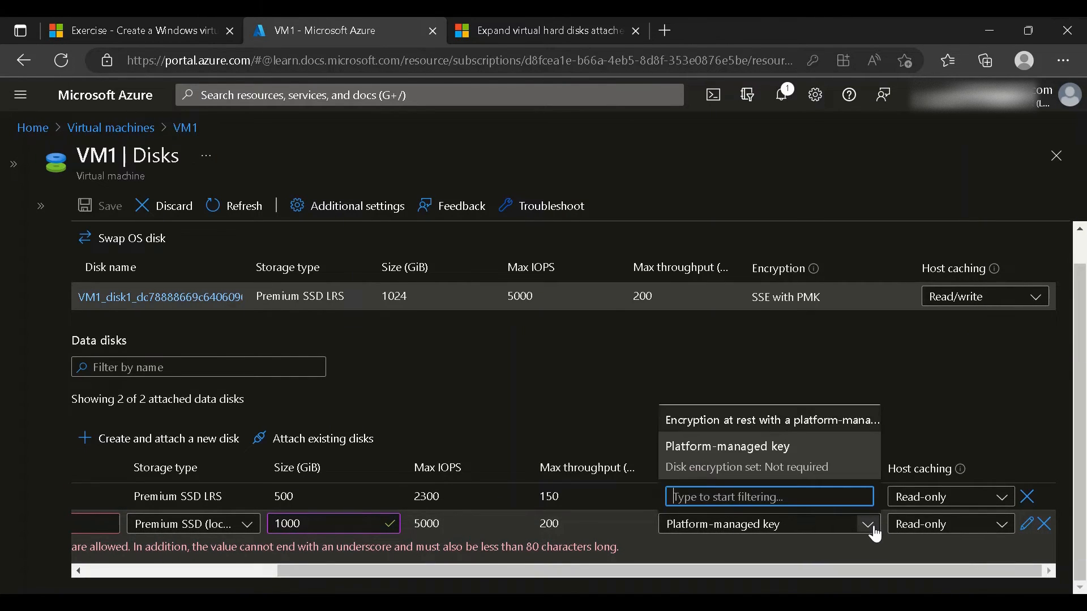
{"action": "left_click", "coordinate": [876, 535]}
{"action": "left_click_drag", "start_coordinate": [871, 573], "coordinate": [679, 575]}
Rename the new data disk as datadisk without the space and save VM1's disk changes
{"action": "left_click", "coordinate": [40, 206]}
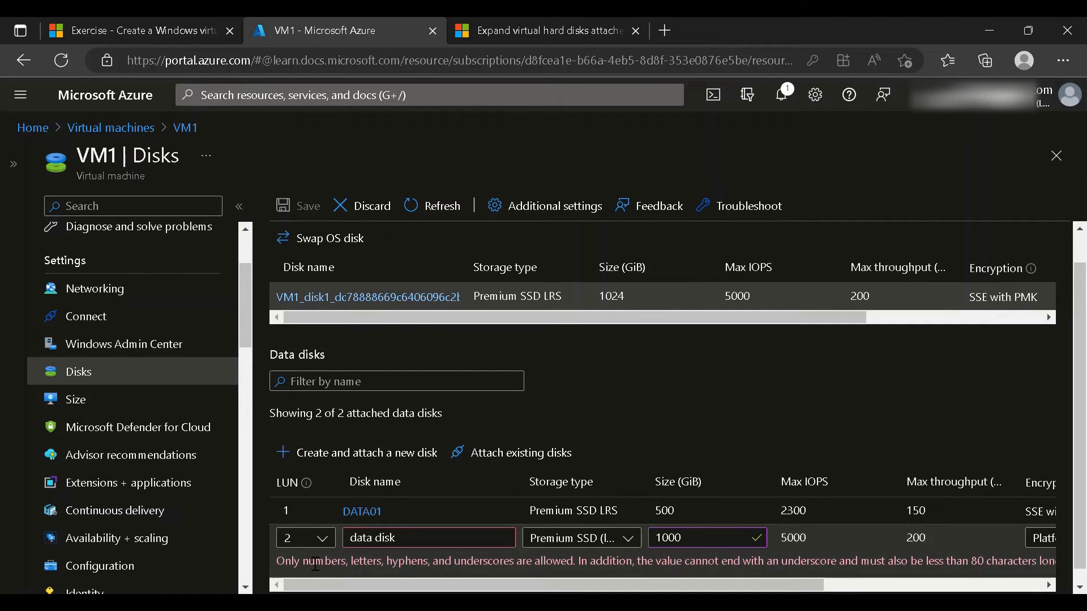
{"action": "left_click", "coordinate": [398, 542]}
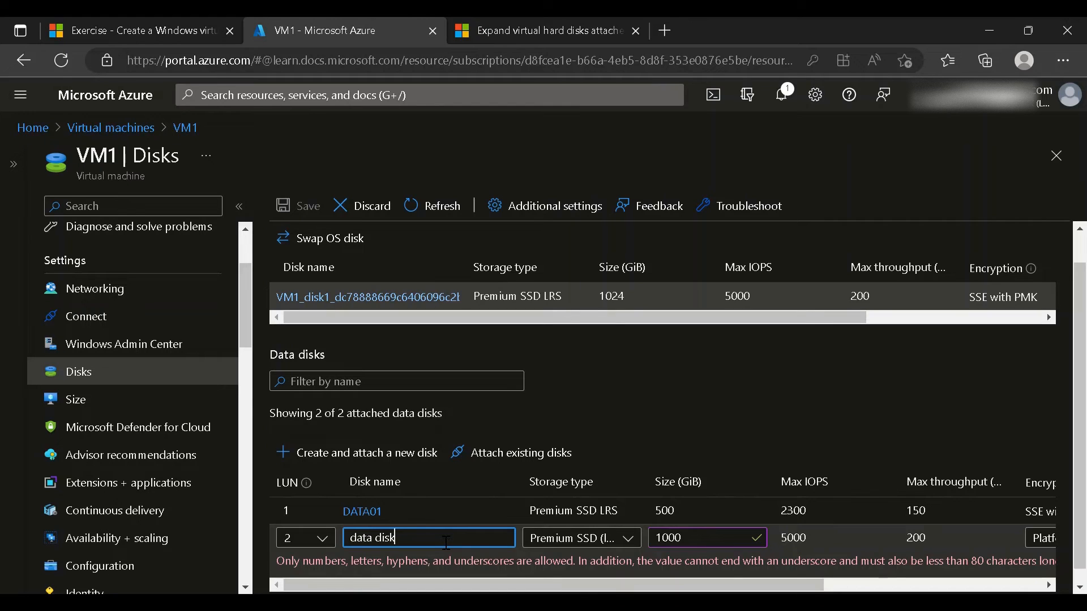
{"action": "key", "text": "Left"}
{"action": "key", "text": "Left"}
{"action": "key", "text": "Left"}
{"action": "key", "text": "Left"}
{"action": "key", "text": "Left"}
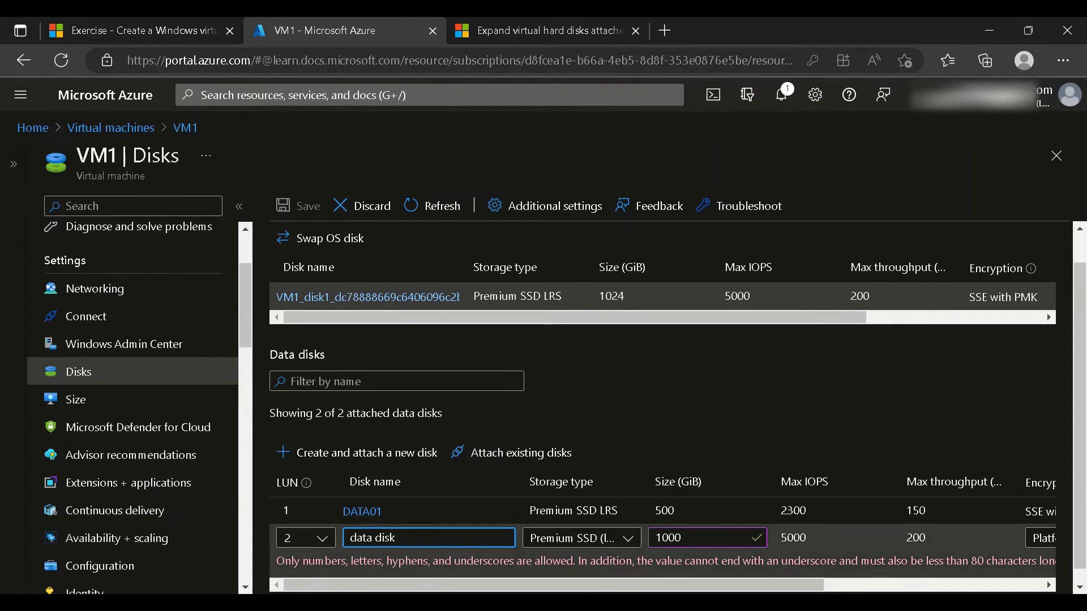
{"action": "key", "text": "Delete"}
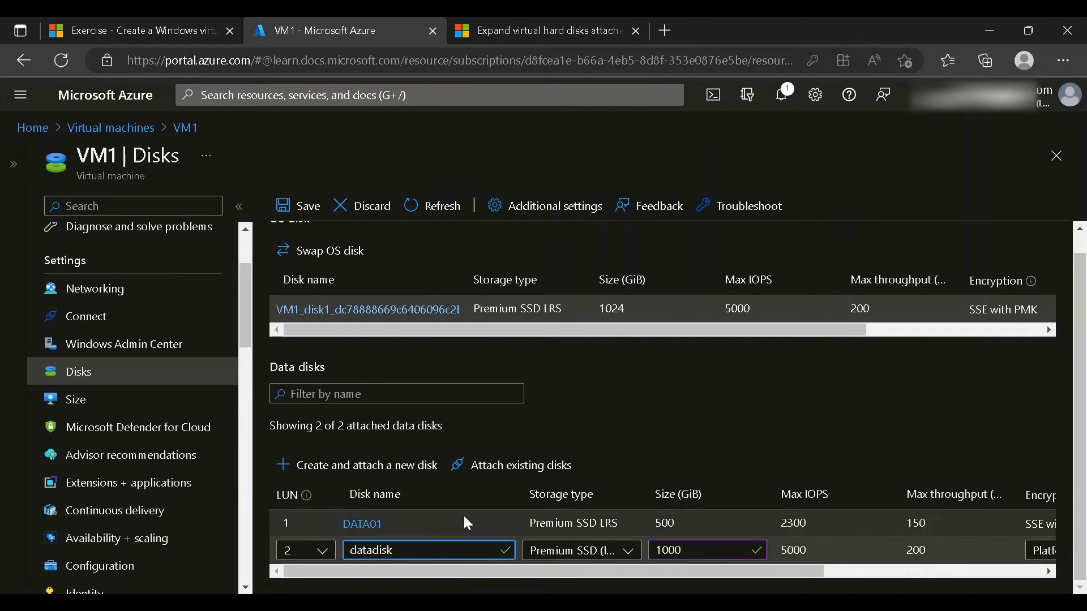
{"action": "left_click", "coordinate": [291, 218]}
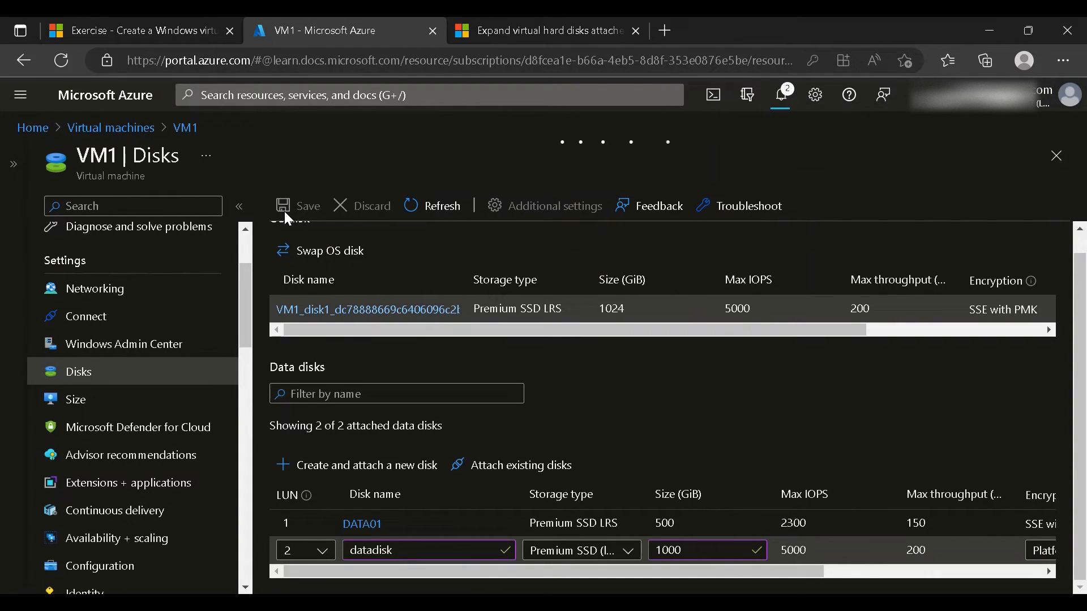
{"action": "left_click", "coordinate": [239, 207]}
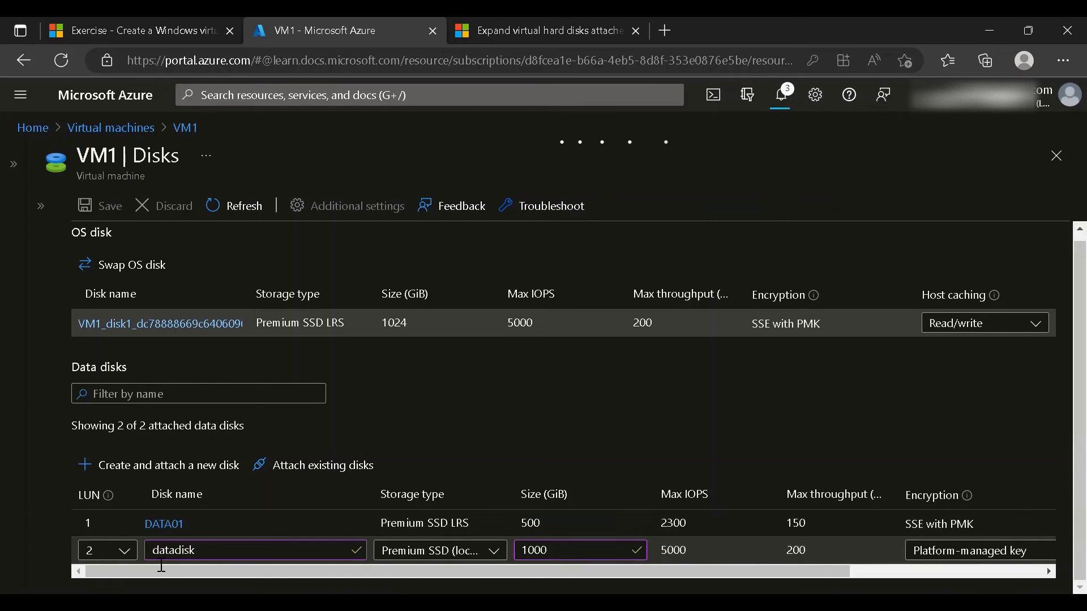
Refresh VM1's disk list to check the attached data disks, and return to the virtual machine's overview
{"action": "left_click", "coordinate": [39, 206]}
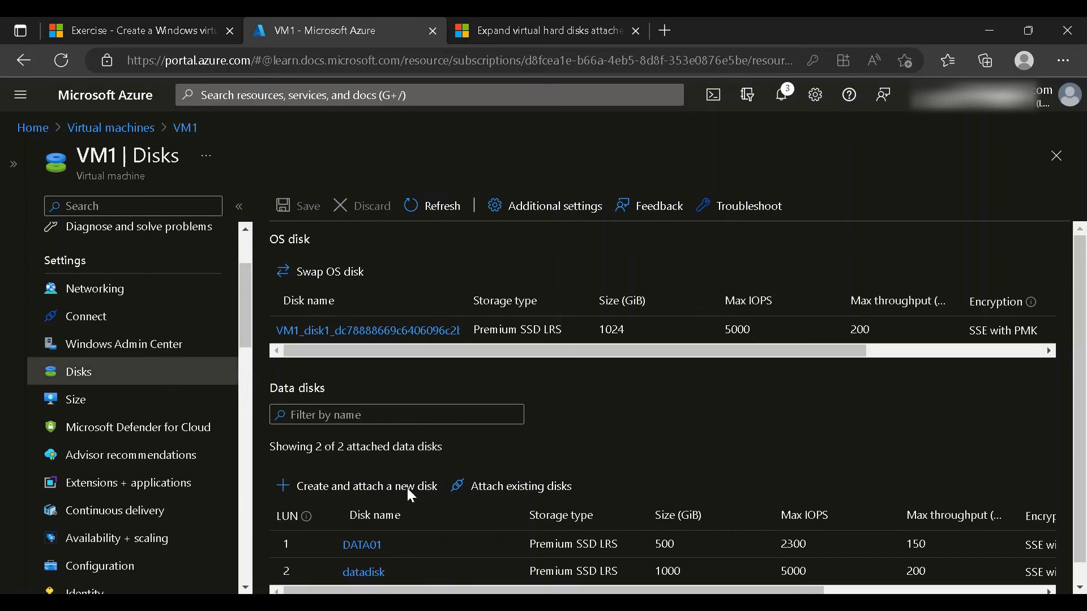
{"action": "left_click", "coordinate": [440, 210]}
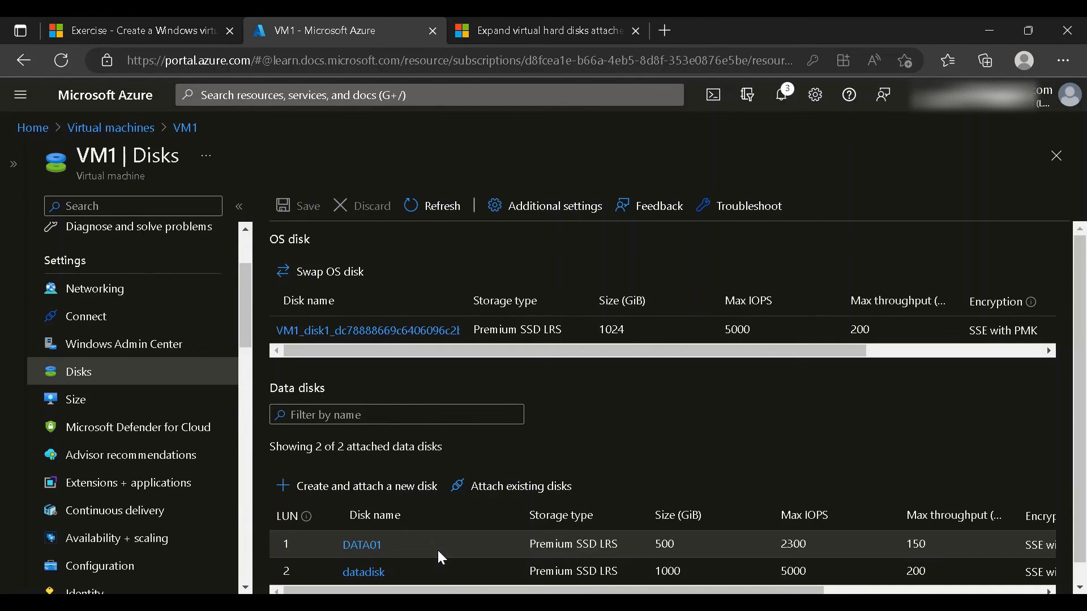
{"action": "left_click_drag", "start_coordinate": [245, 338], "coordinate": [242, 293]}
{"action": "left_click", "coordinate": [114, 247]}
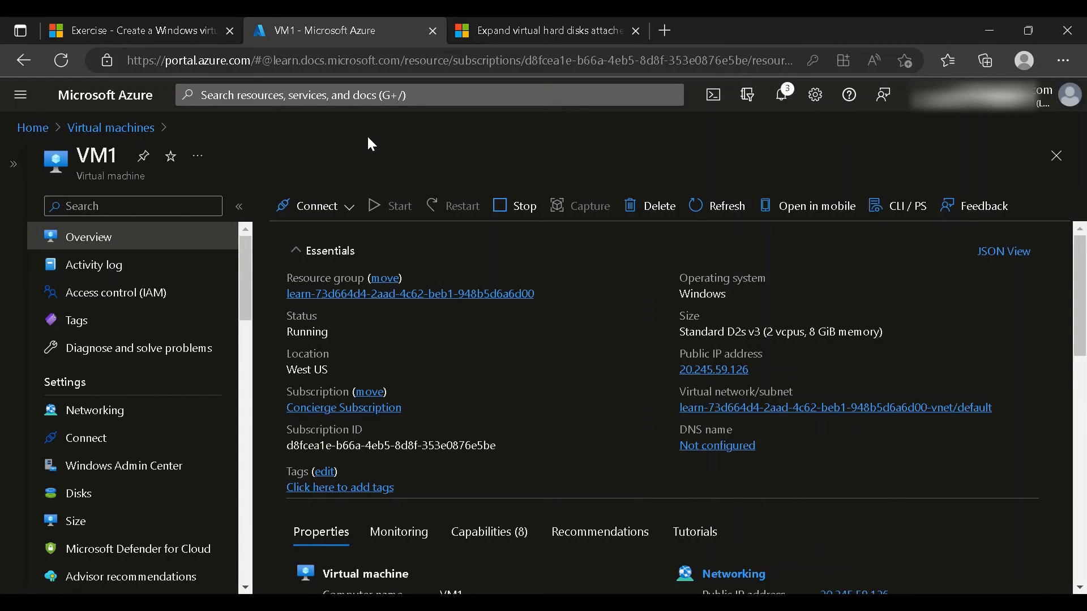
Switch to the Microsoft Learn article on expanding virtual hard disks and read the Using Disk Manager steps for extending the C: volume
{"action": "left_click", "coordinate": [528, 24]}
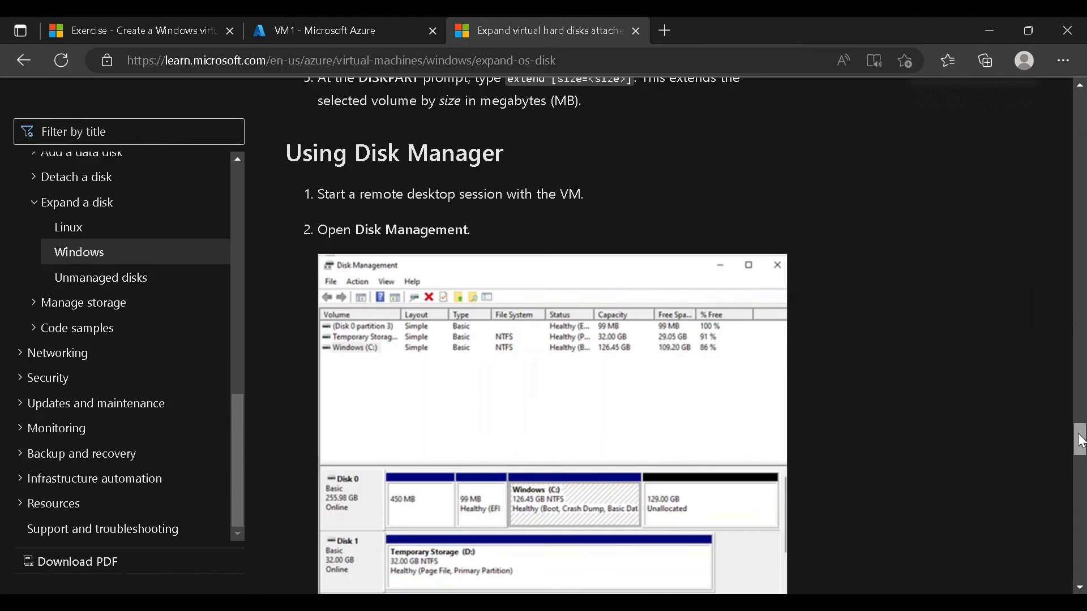
{"action": "scroll", "coordinate": [1081, 436], "scroll_direction": "up", "scroll_amount": 2}
{"action": "scroll", "coordinate": [1081, 436], "scroll_direction": "down", "scroll_amount": 2}
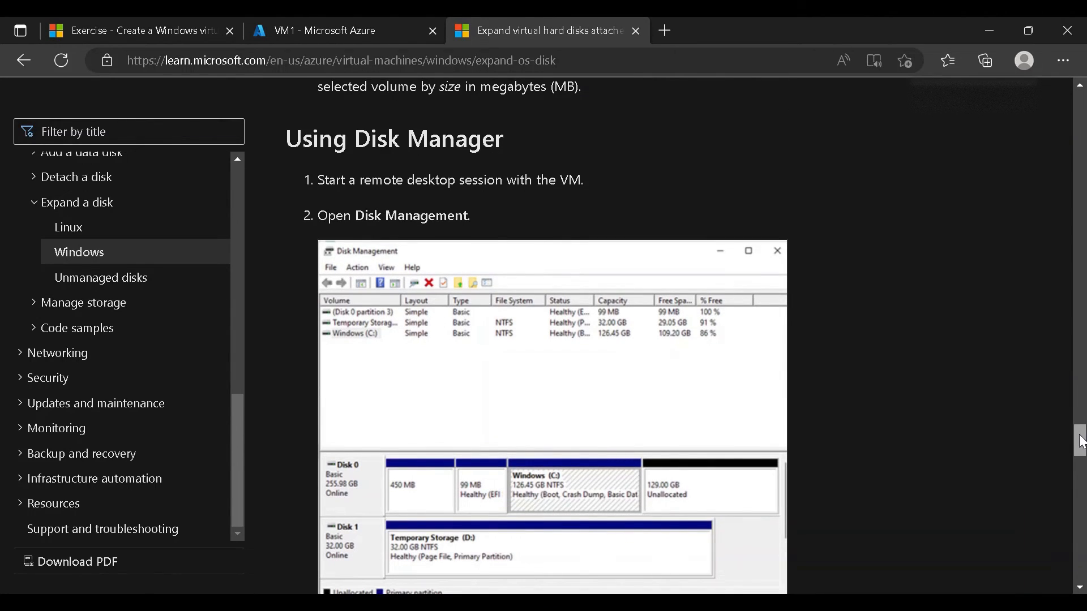
{"action": "scroll", "coordinate": [1082, 442], "scroll_direction": "down", "scroll_amount": 2}
{"action": "scroll", "coordinate": [1081, 444], "scroll_direction": "down", "scroll_amount": 1}
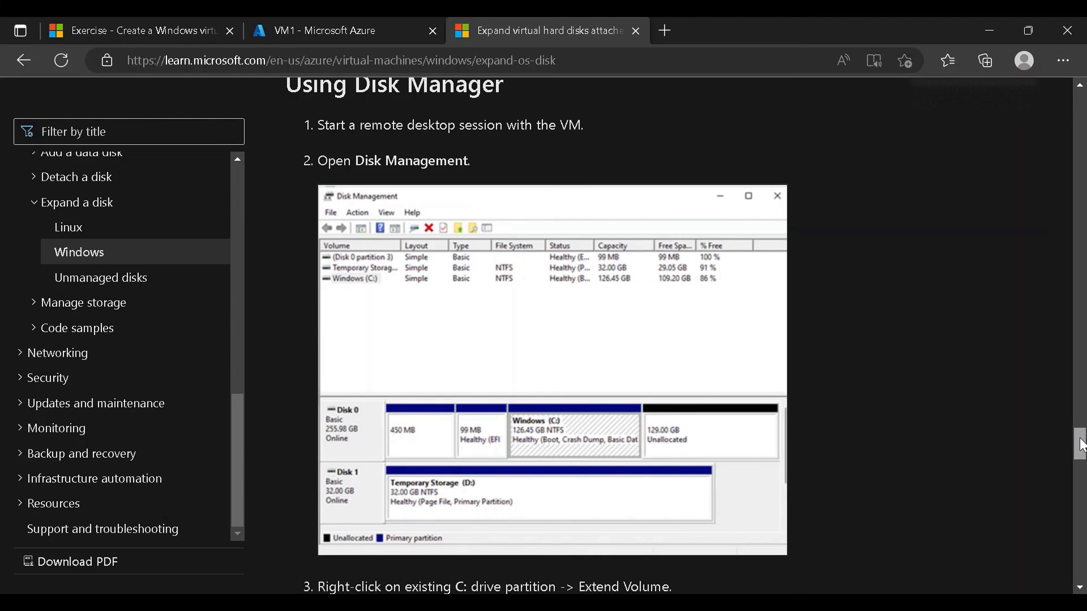
{"action": "scroll", "coordinate": [1082, 445], "scroll_direction": "down", "scroll_amount": 7}
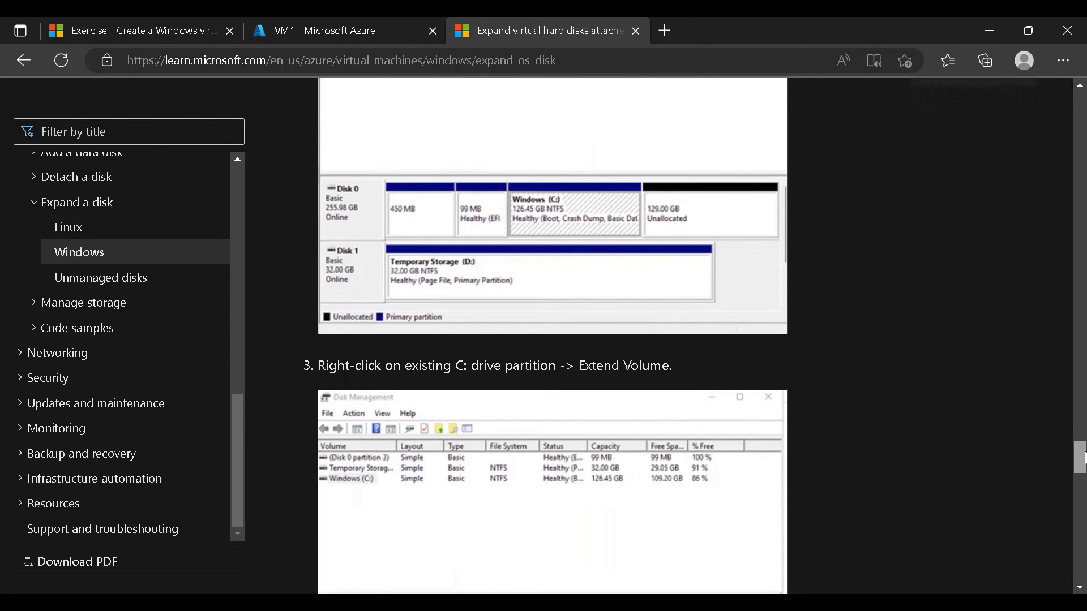
{"action": "scroll", "coordinate": [1081, 445], "scroll_direction": "down", "scroll_amount": 6}
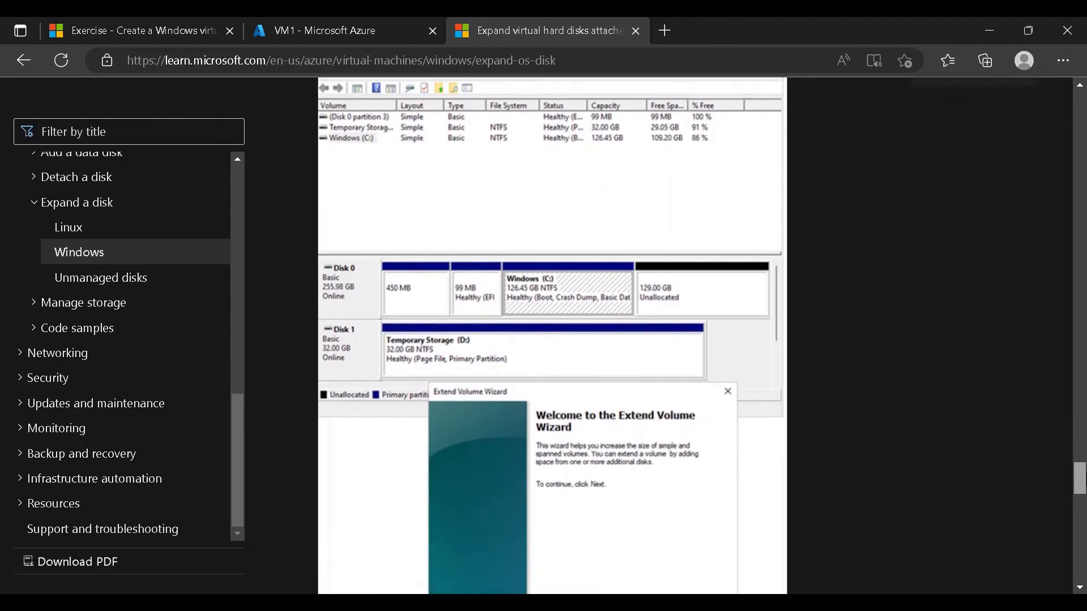
{"action": "scroll", "coordinate": [1081, 446], "scroll_direction": "down", "scroll_amount": 3}
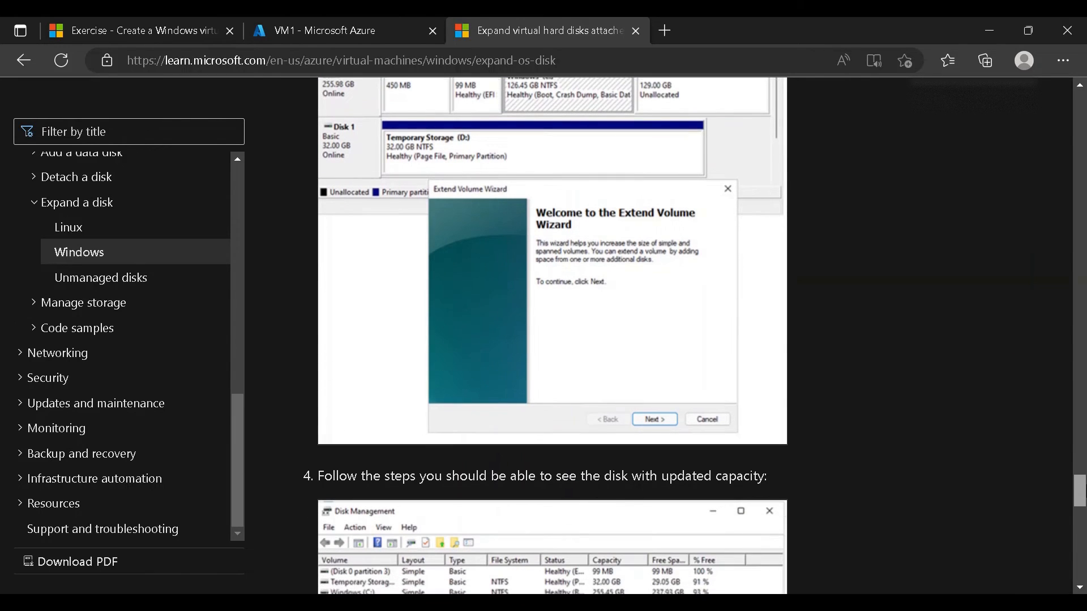
{"action": "scroll", "coordinate": [566, 334], "scroll_direction": "down", "scroll_amount": 4}
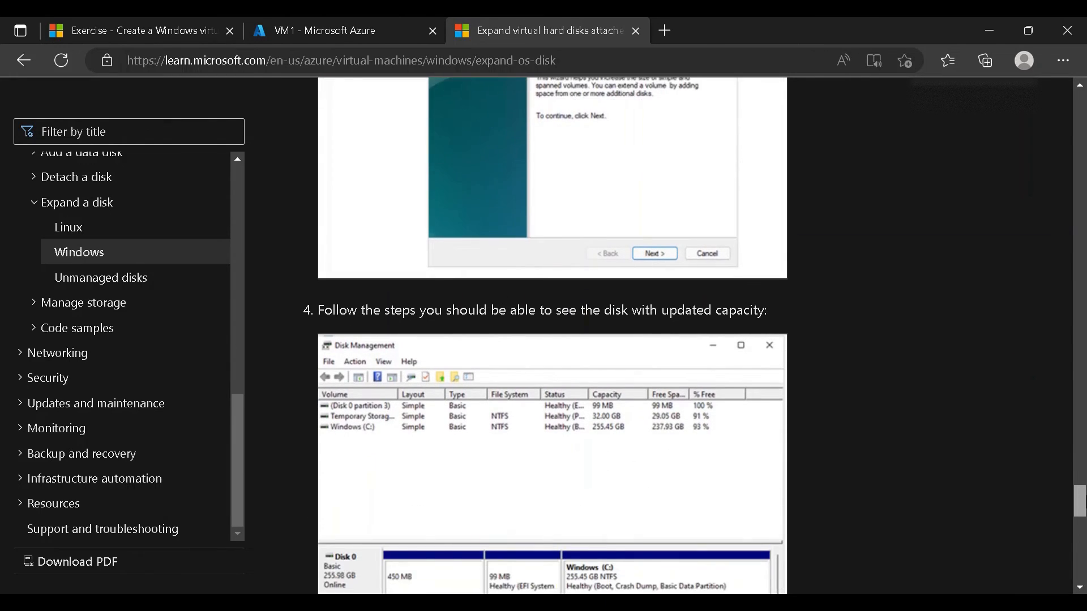
{"action": "scroll", "coordinate": [552, 333], "scroll_direction": "down", "scroll_amount": 3}
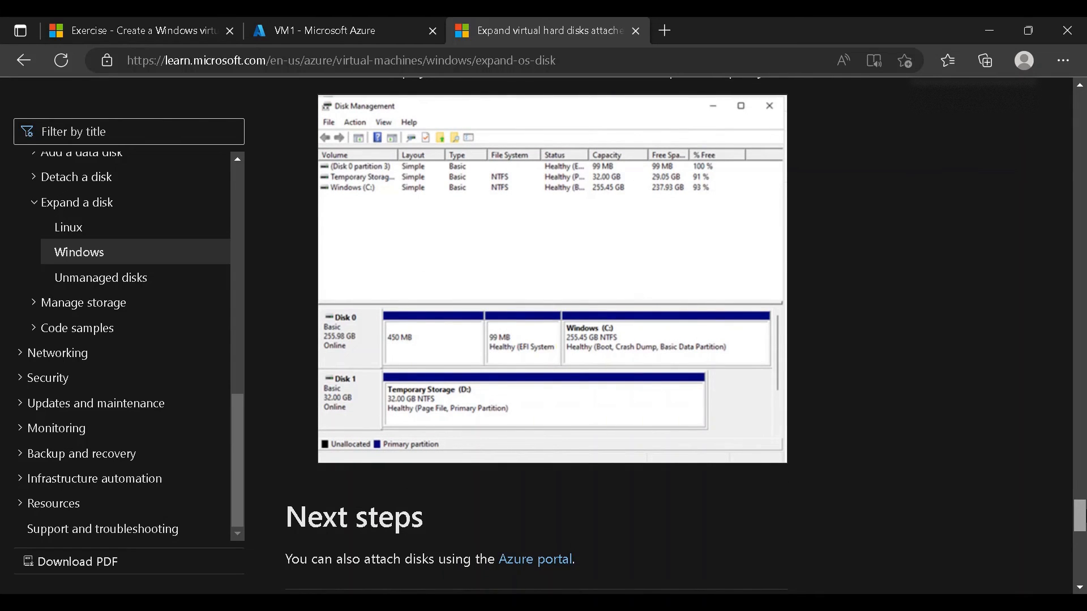
{"action": "left_click_drag", "start_coordinate": [1081, 510], "coordinate": [1080, 473]}
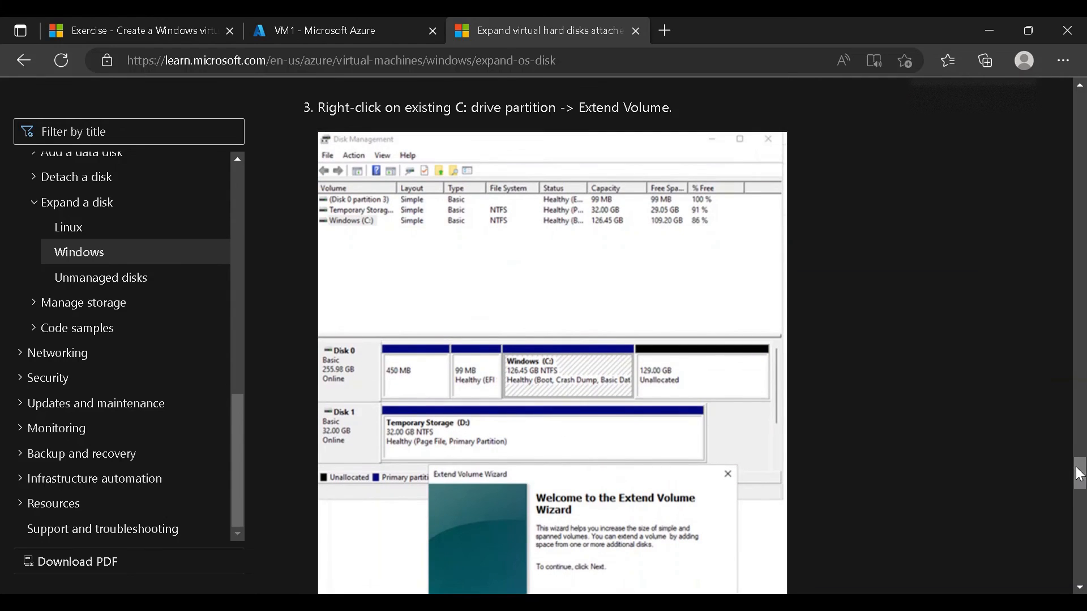
Go back to the Azure portal, reopen VM1 from the virtual machines list, and review the disk details in its properties
{"action": "left_click", "coordinate": [281, 17]}
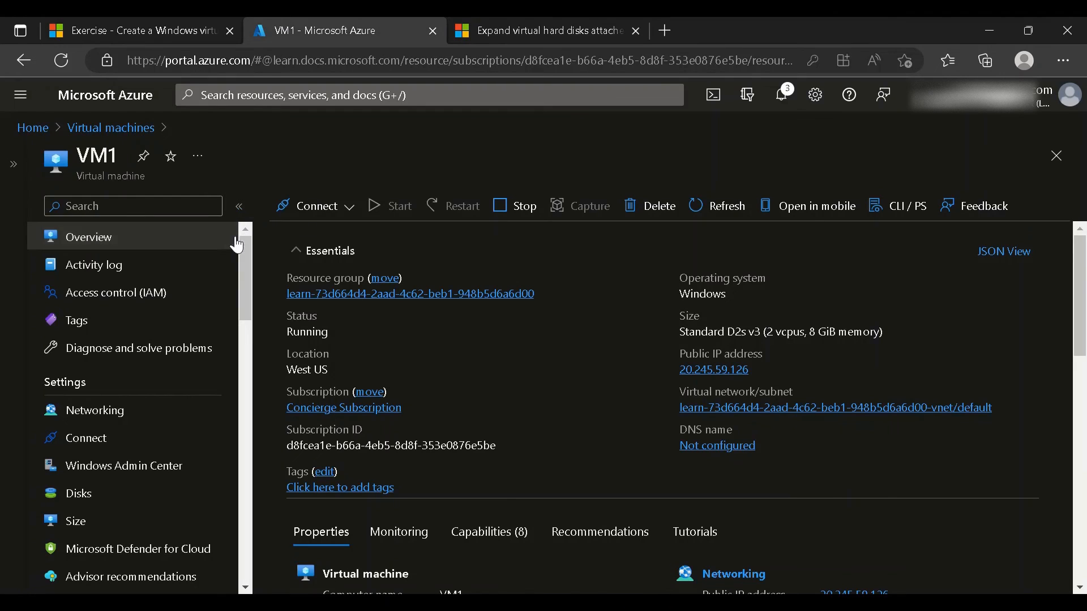
{"action": "left_click", "coordinate": [130, 129]}
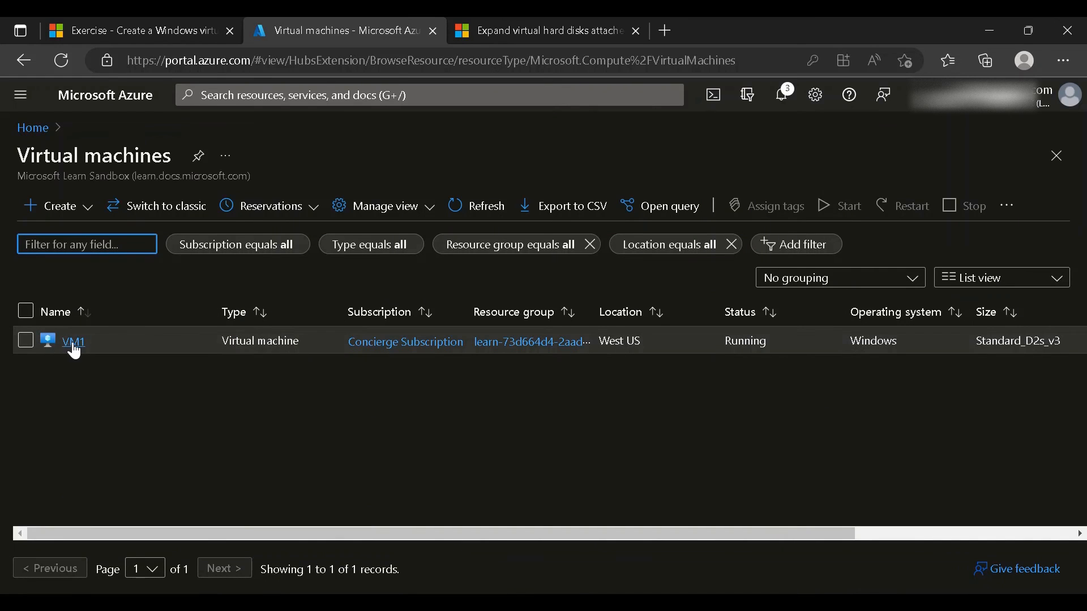
{"action": "left_click", "coordinate": [72, 343]}
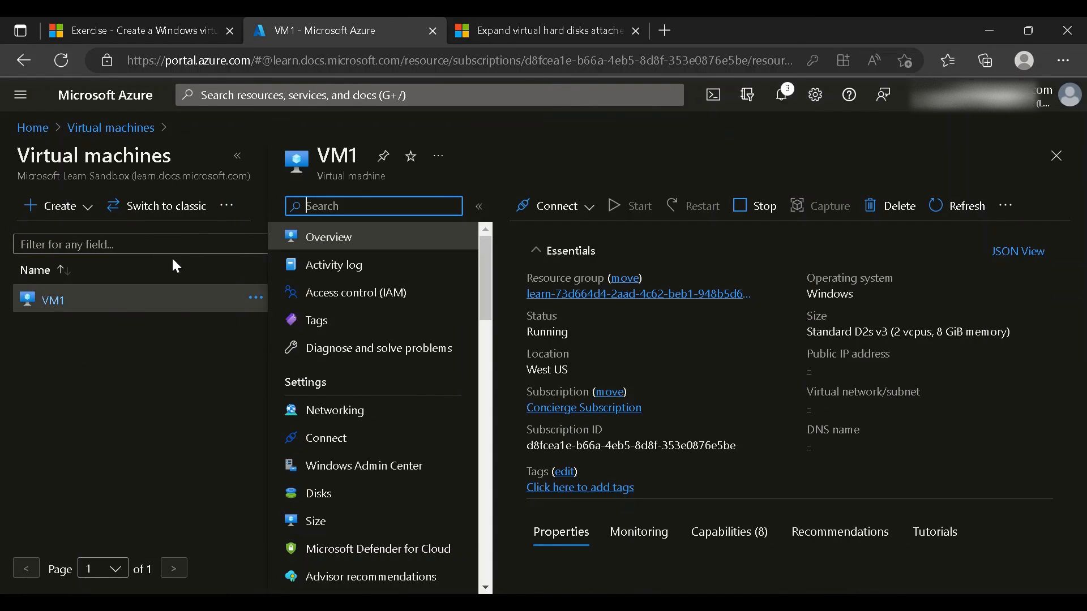
{"action": "left_click", "coordinate": [236, 155]}
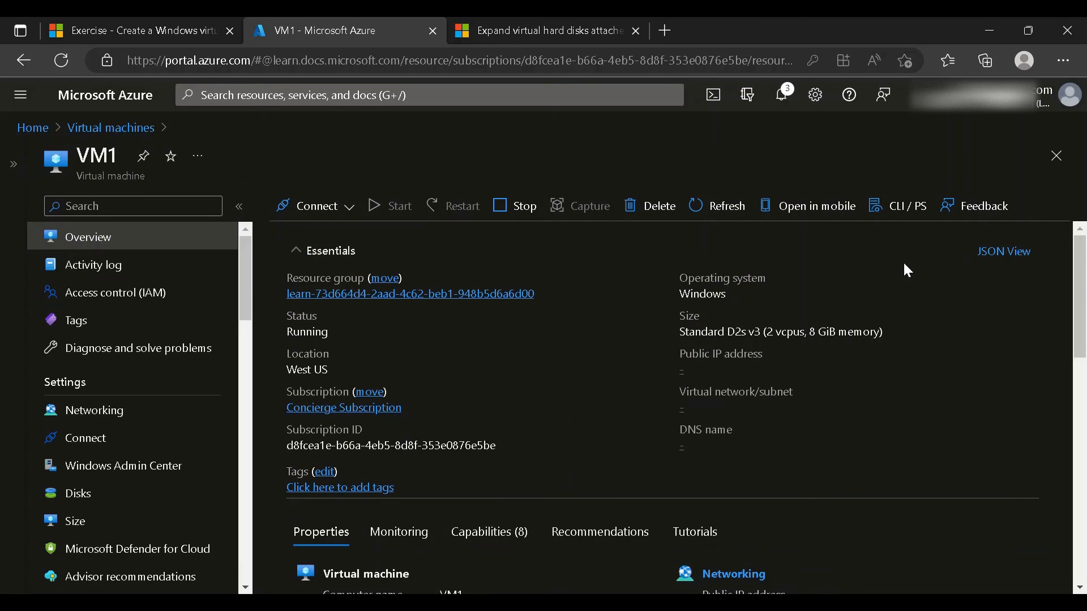
{"action": "left_click_drag", "start_coordinate": [1085, 281], "coordinate": [1086, 447]}
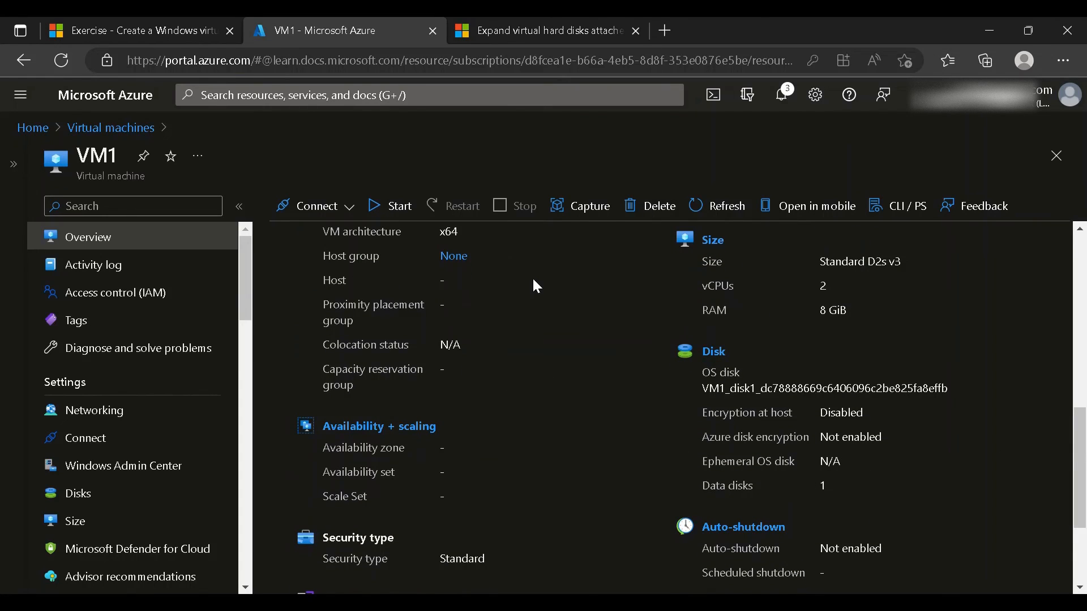
Start VM1 and refresh its overview to check the number of data disks
{"action": "left_click", "coordinate": [389, 209]}
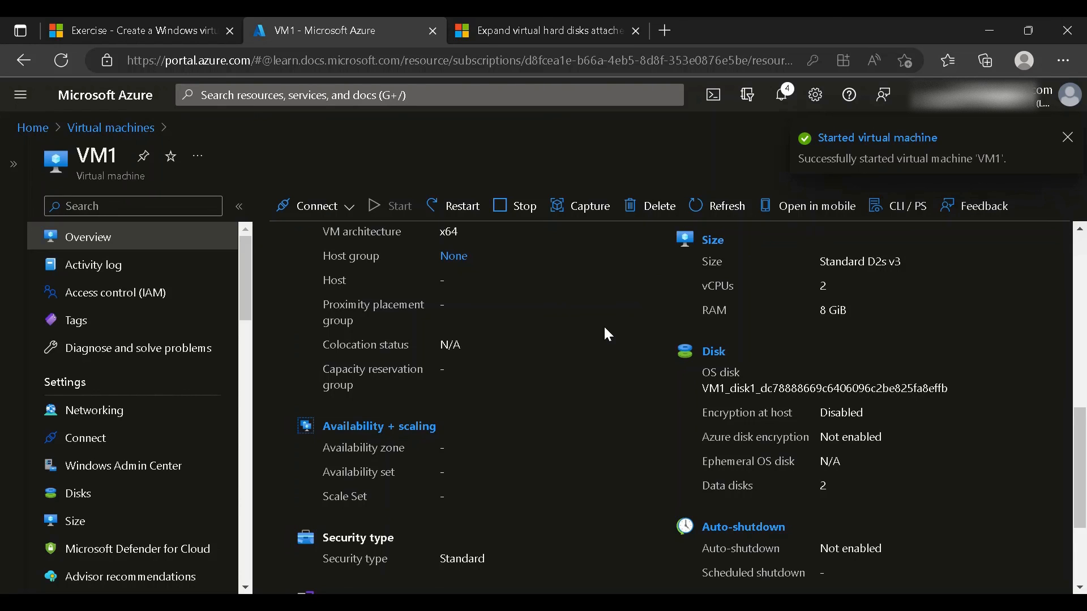
{"action": "left_click", "coordinate": [721, 213]}
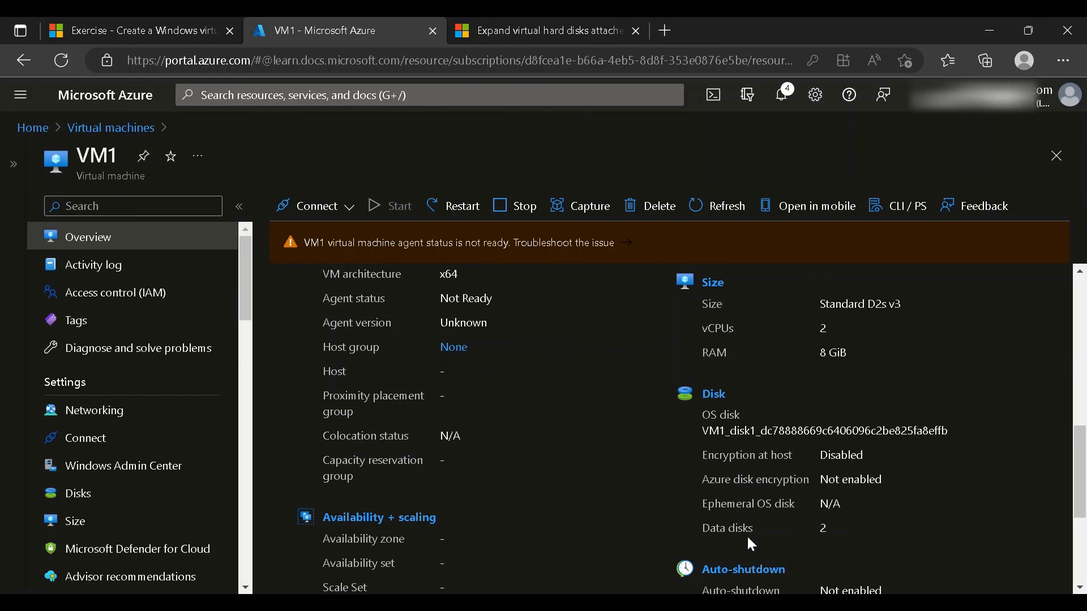
{"action": "left_click", "coordinate": [793, 537]}
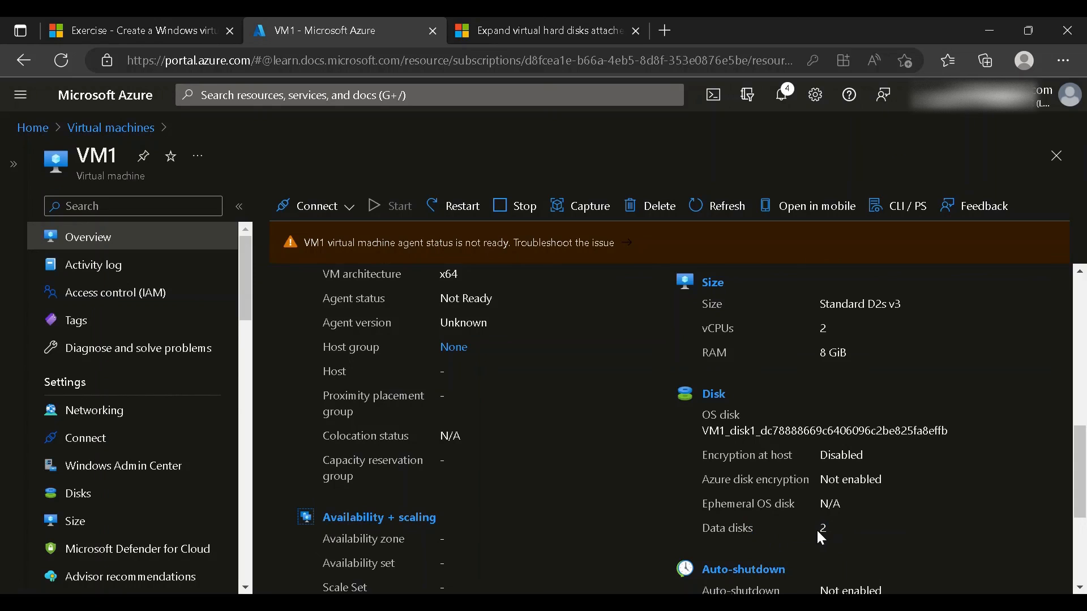